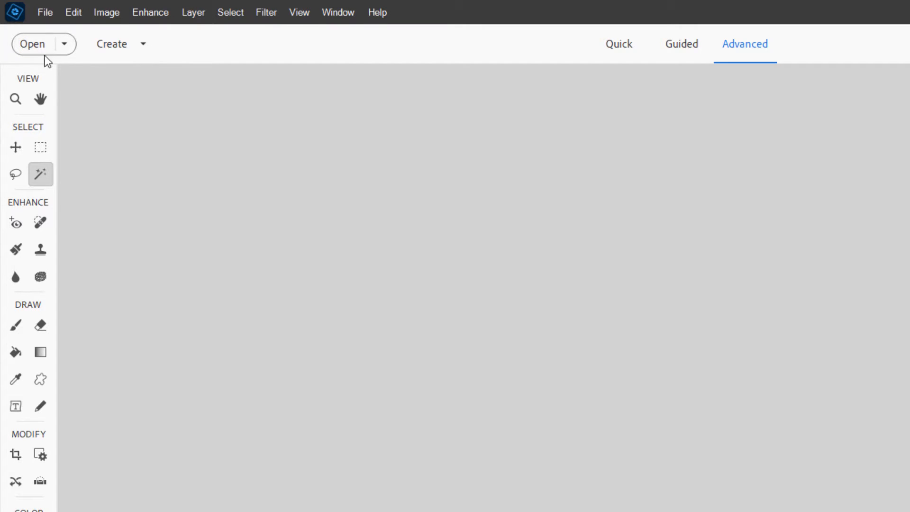
click(65, 45)
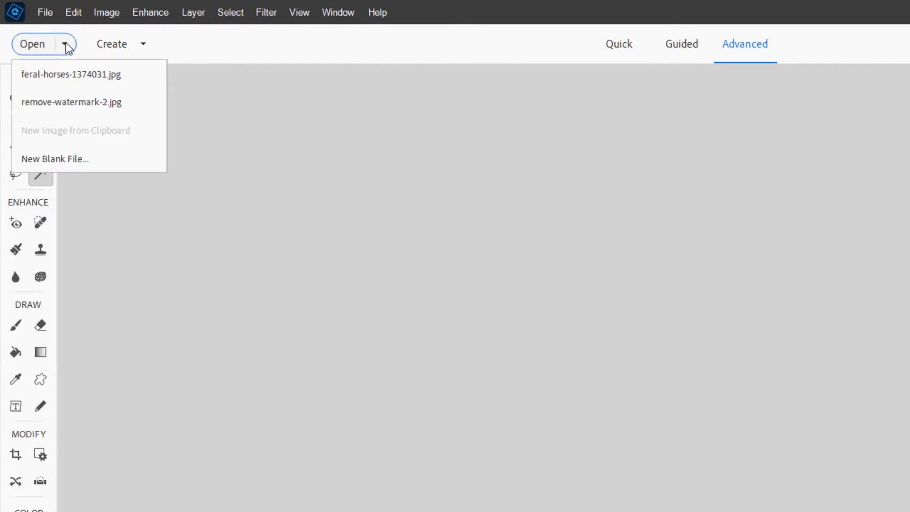
click(132, 45)
click(142, 46)
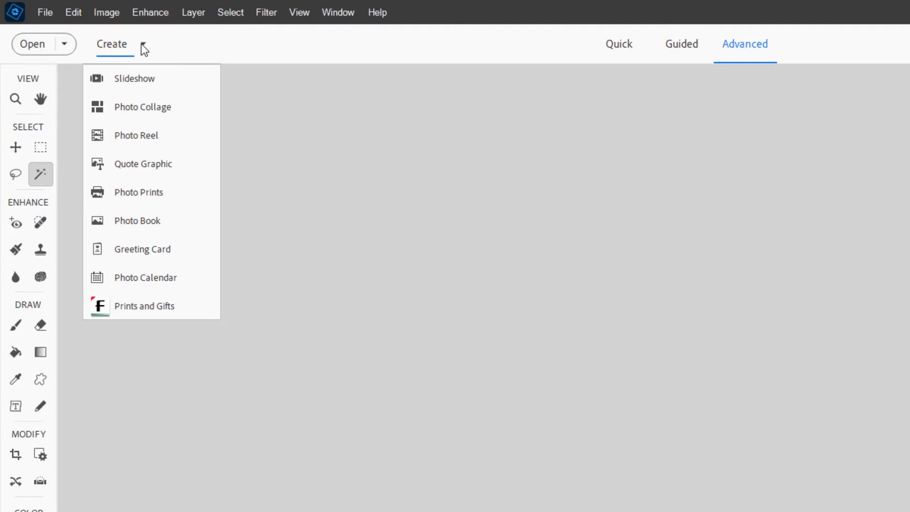
click(211, 54)
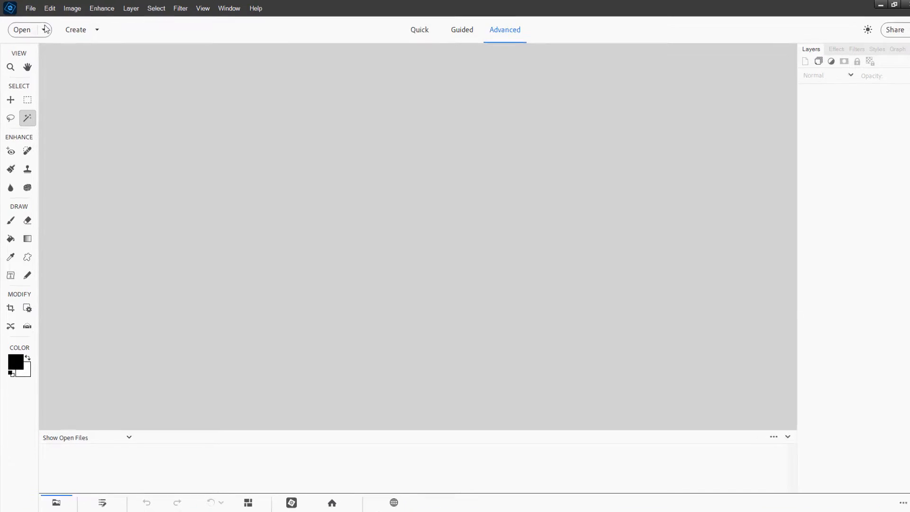
- Set the UI mode to Dark in the general preferences and relaunch the Photo Editor
click(47, 9)
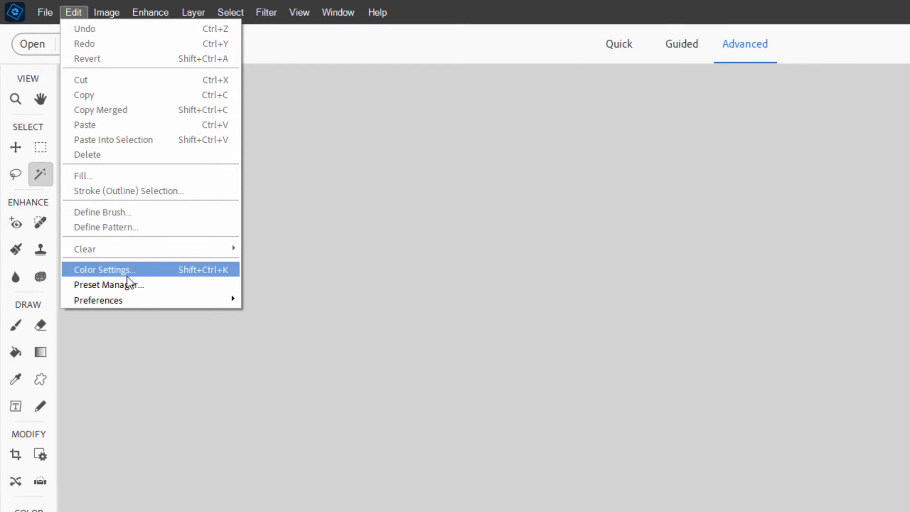
mouse_move(126, 299)
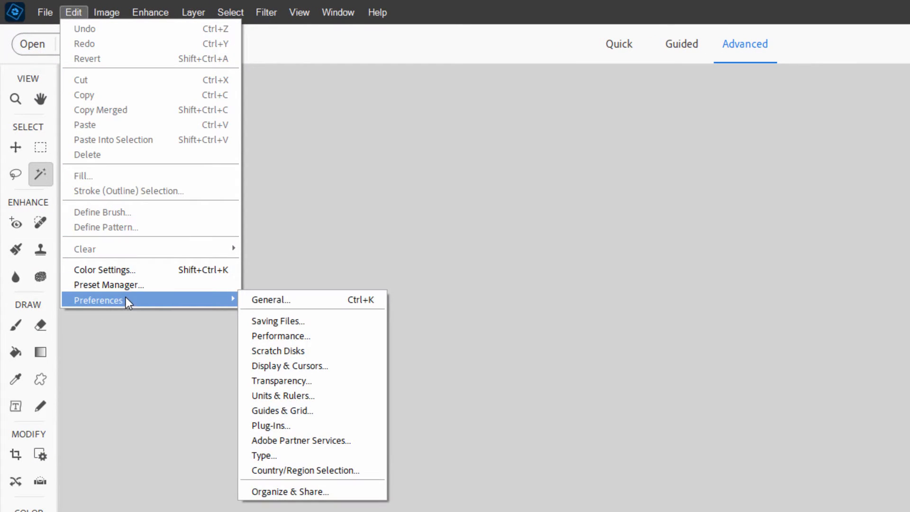
click(283, 300)
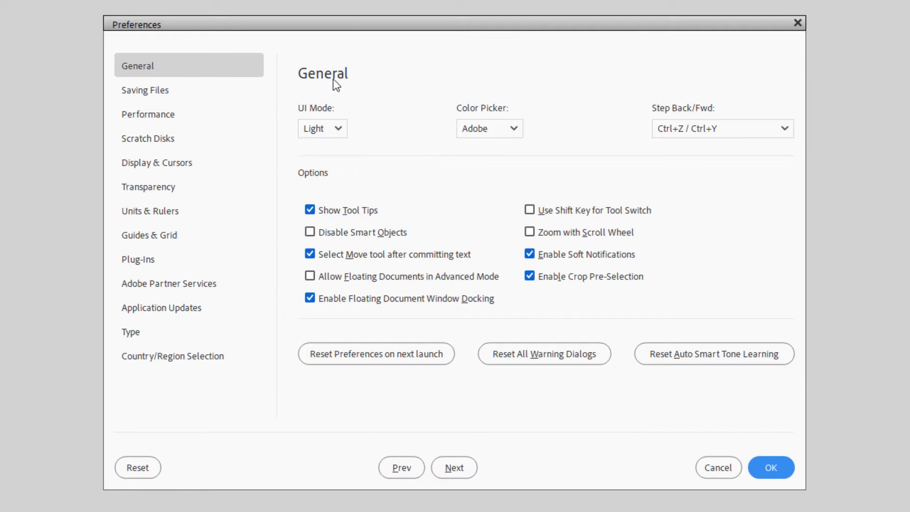
click(339, 131)
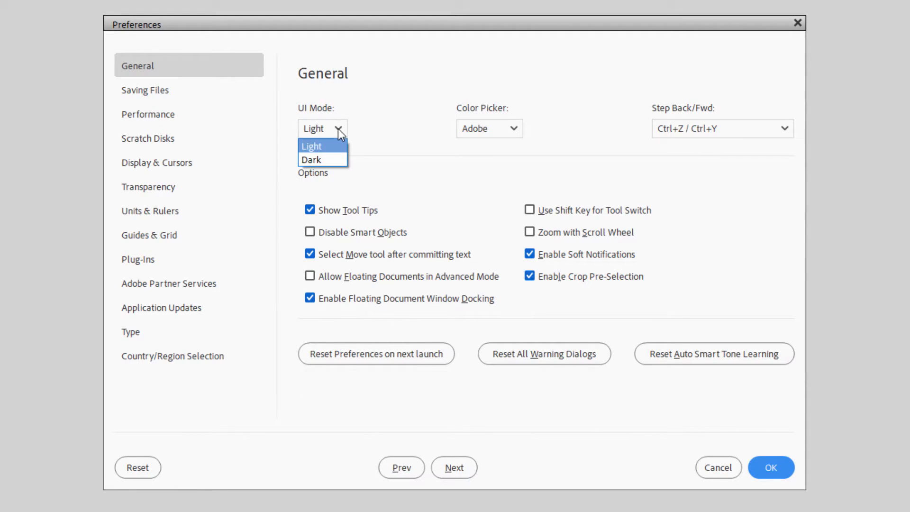
click(331, 161)
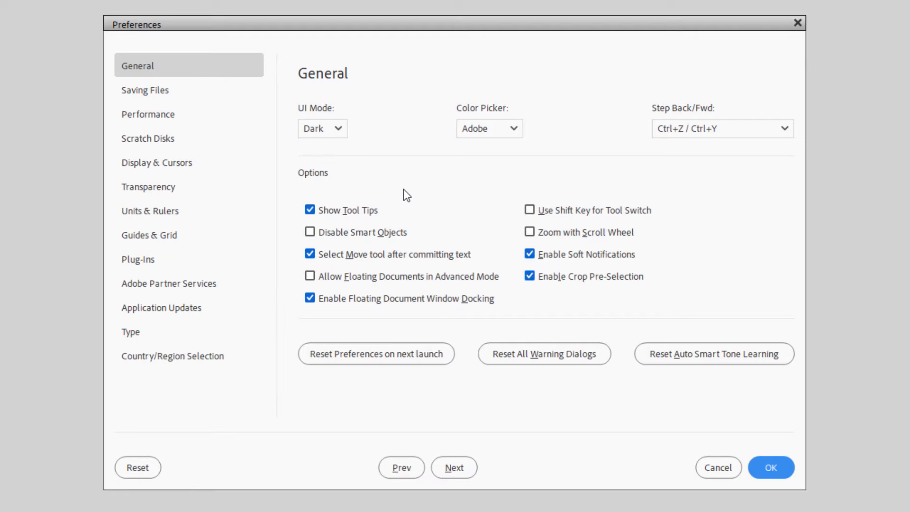
click(771, 466)
click(455, 224)
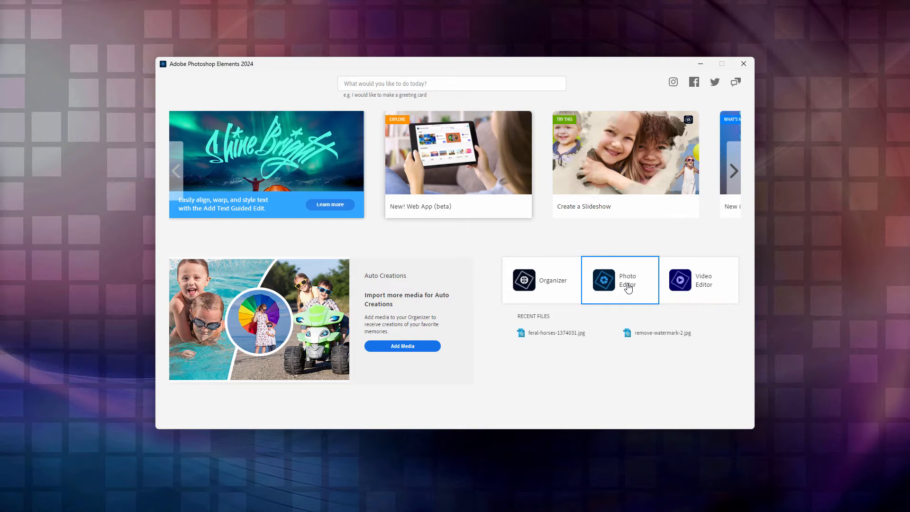
click(627, 284)
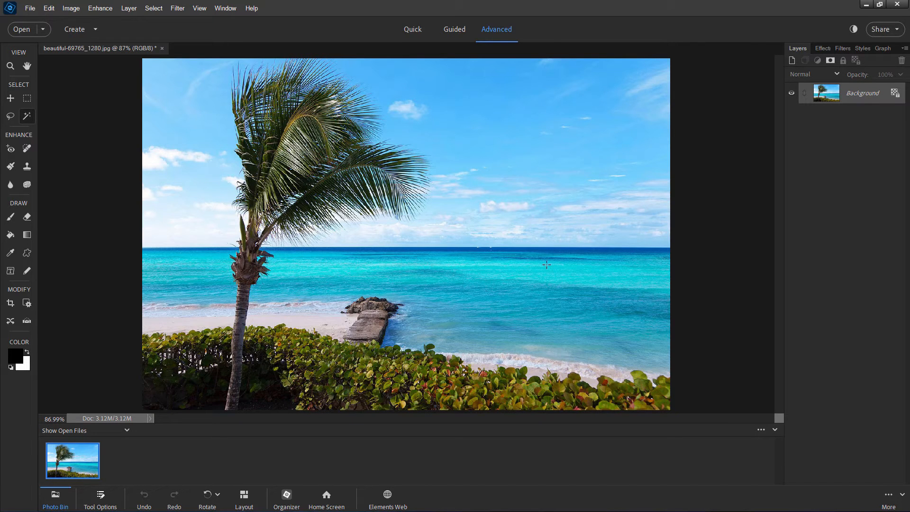
- Activate the Move tool, set the UI mode back to Light in the general preferences, and relaunch the Photo Editor
click(13, 100)
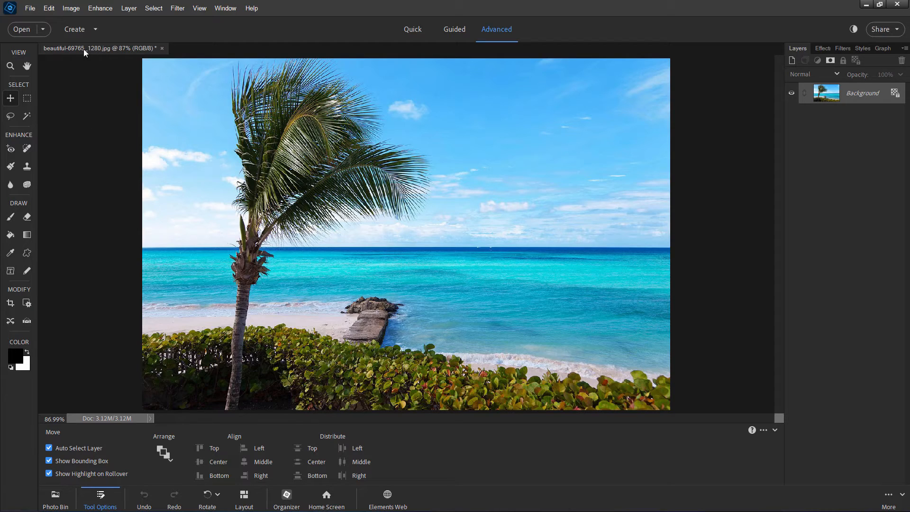
click(50, 9)
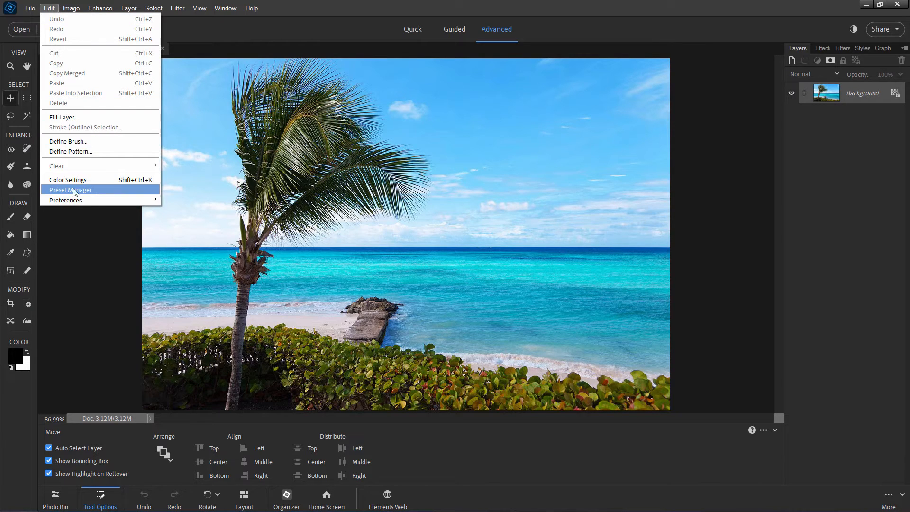
mouse_move(77, 200)
click(198, 195)
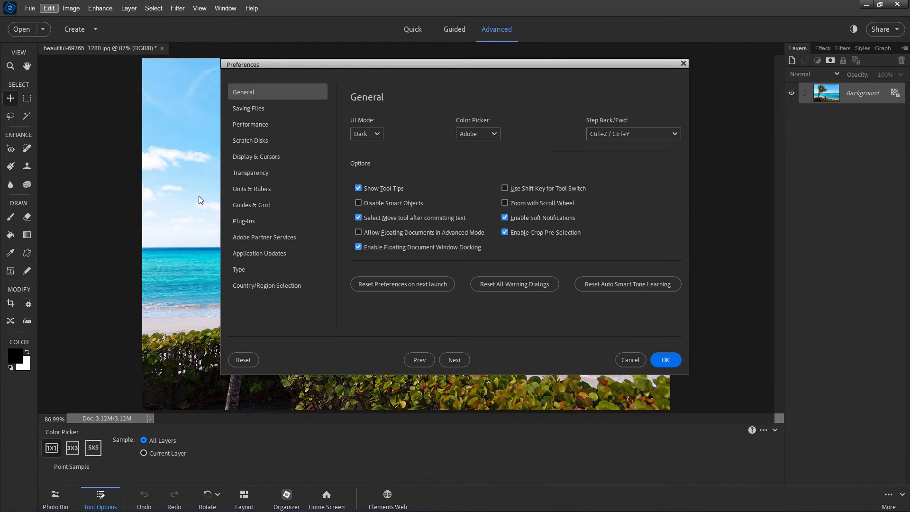
click(379, 135)
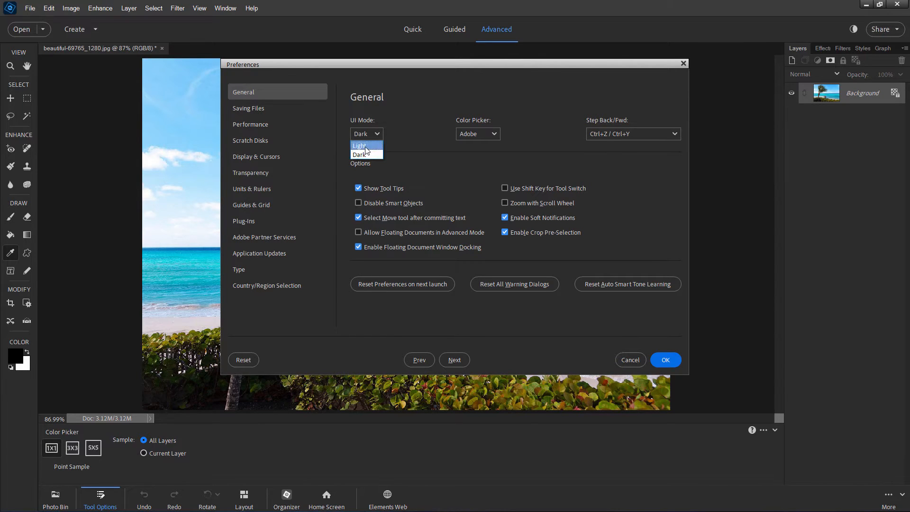
click(367, 154)
click(664, 360)
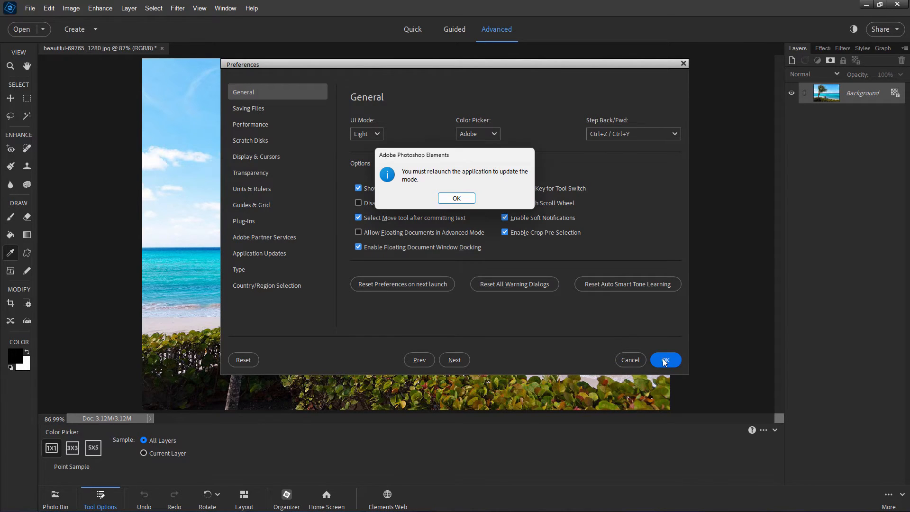
click(456, 198)
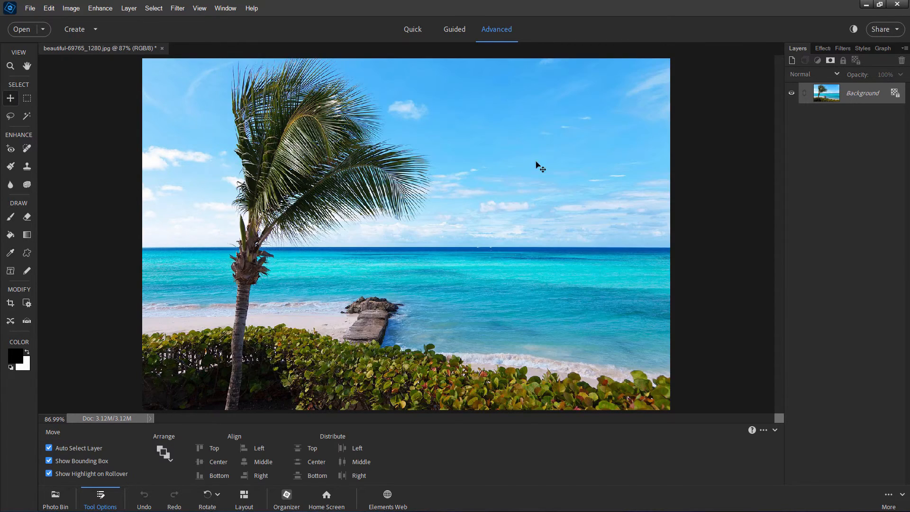
click(896, 4)
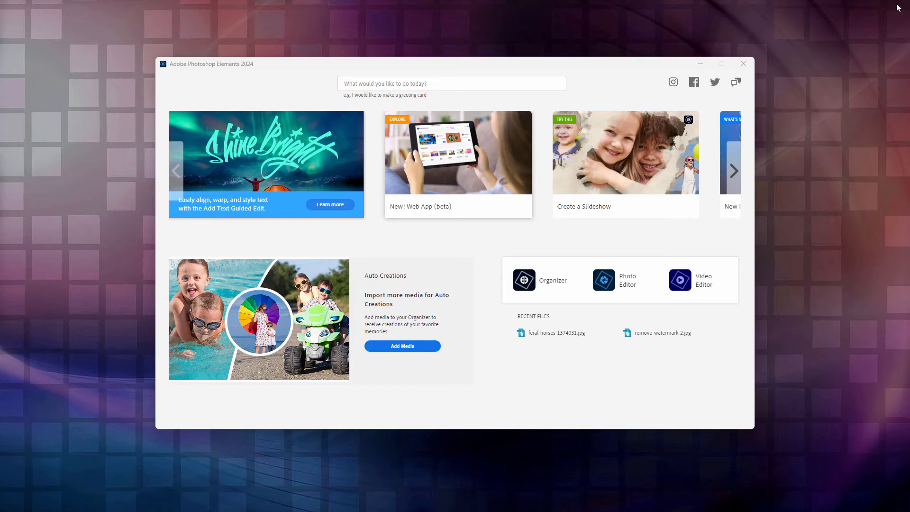
click(621, 282)
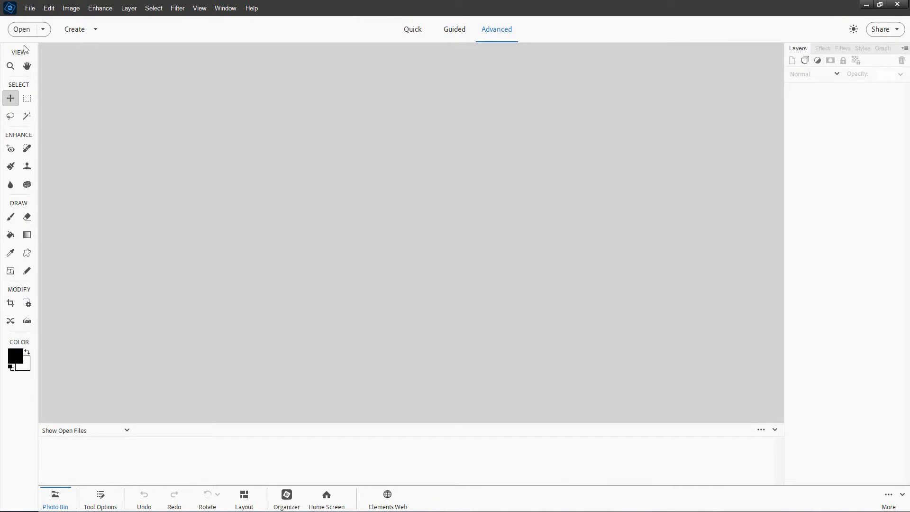
- Reopen the recently edited image beautiful-69765_1280.jpg
click(29, 9)
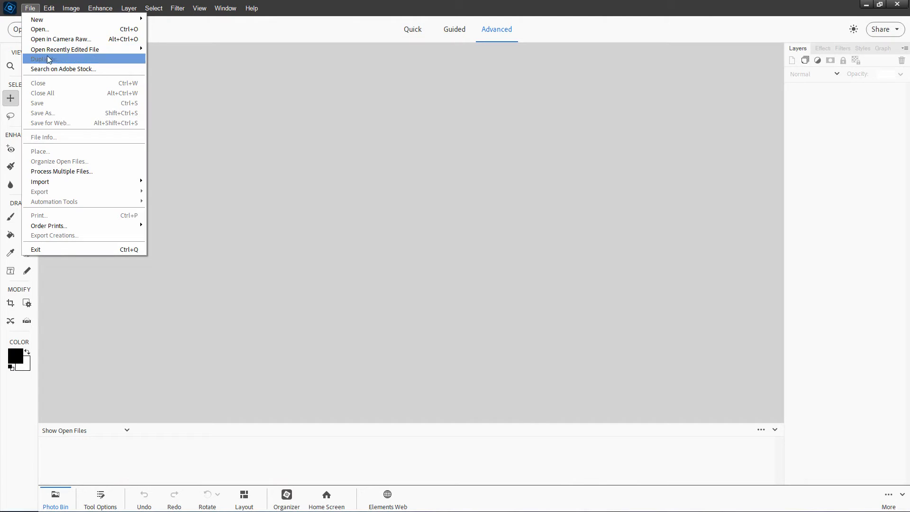
mouse_move(56, 53)
click(232, 50)
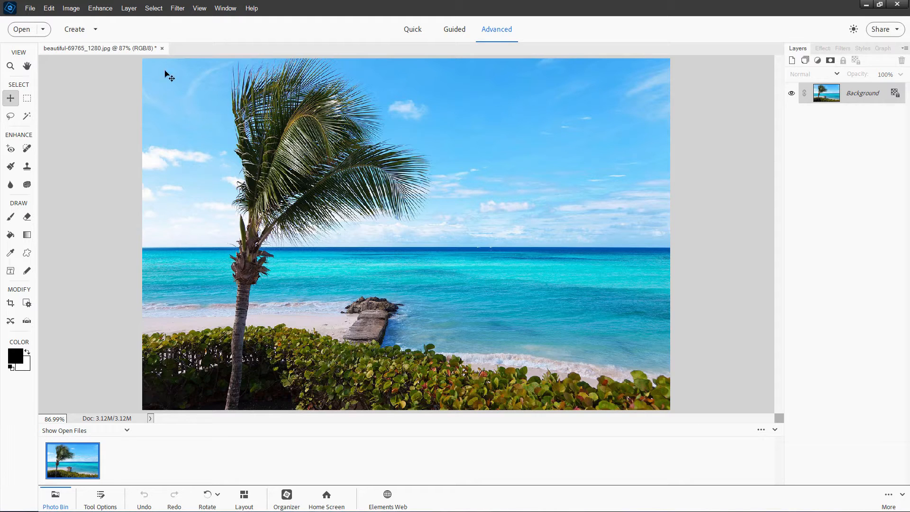
- Close the beach image and open girl-6615570_1920.jpg in its place
click(161, 48)
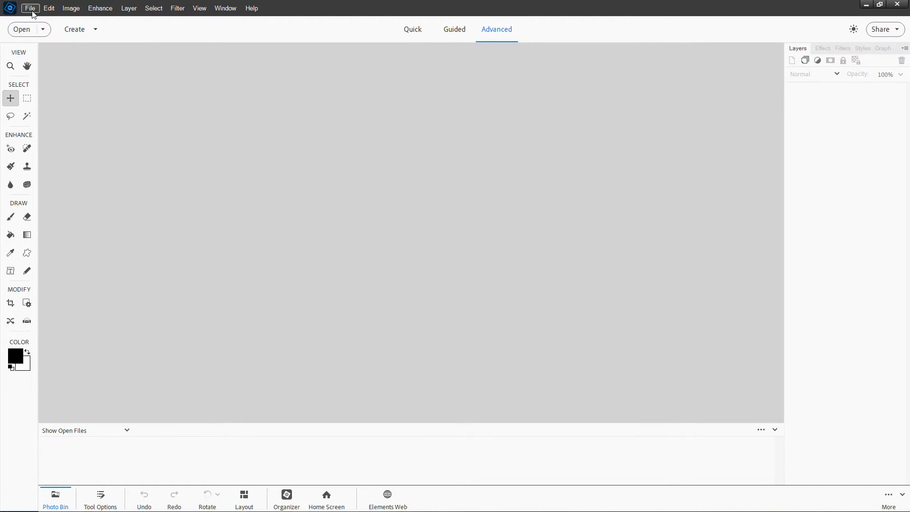
click(32, 10)
click(34, 29)
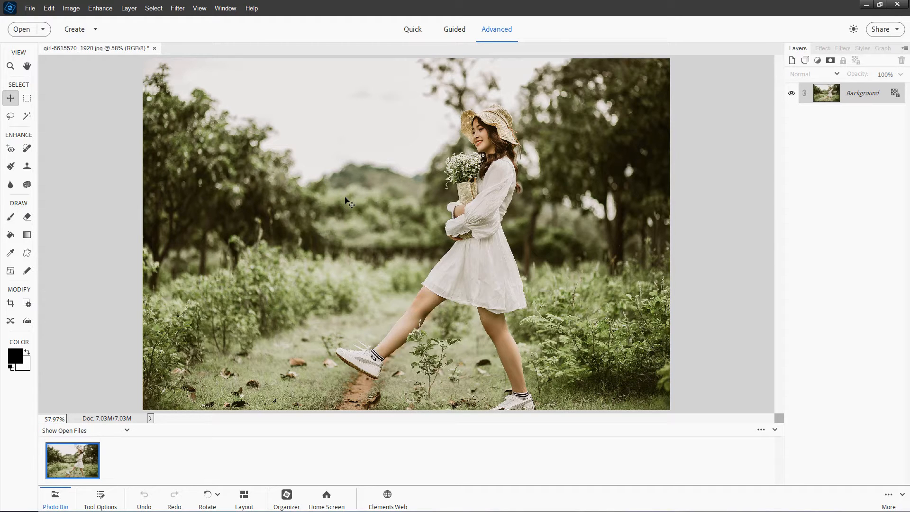
- Select the woman with the automatic Subject selection, switch to the Move tool, and clear the selection
click(157, 9)
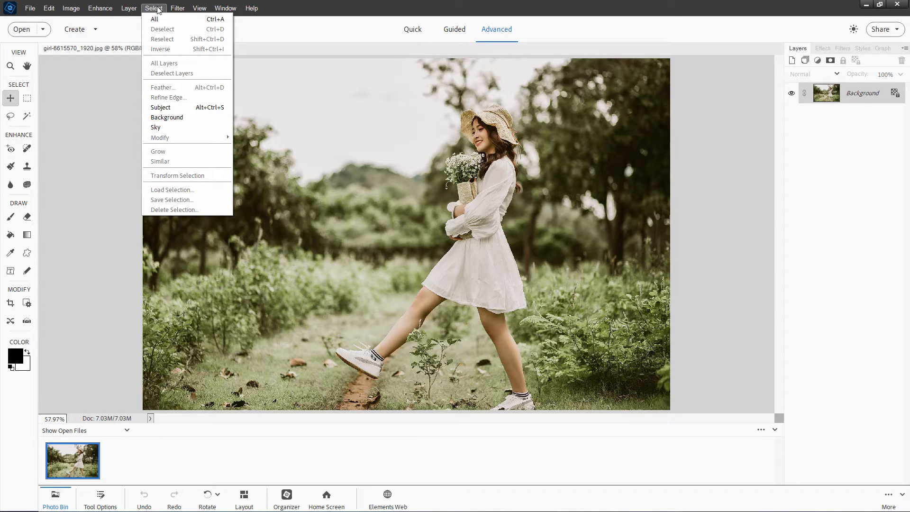
click(175, 108)
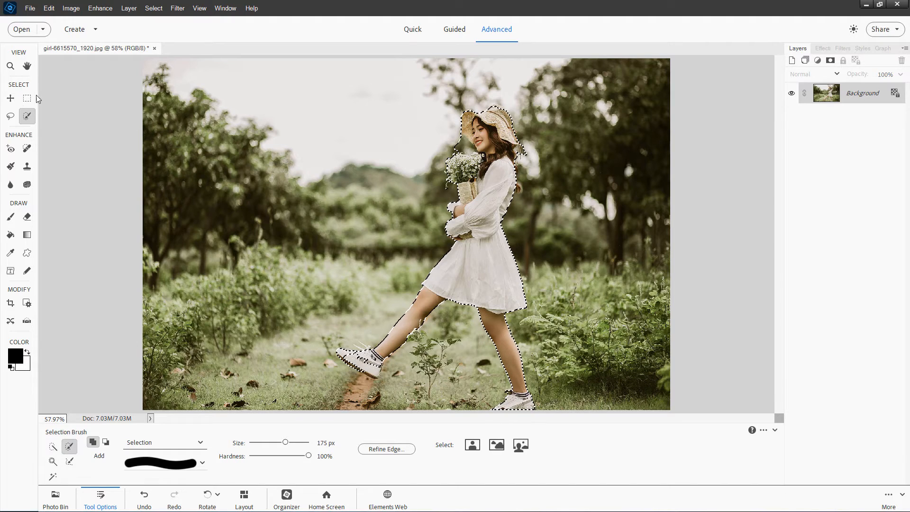
click(10, 98)
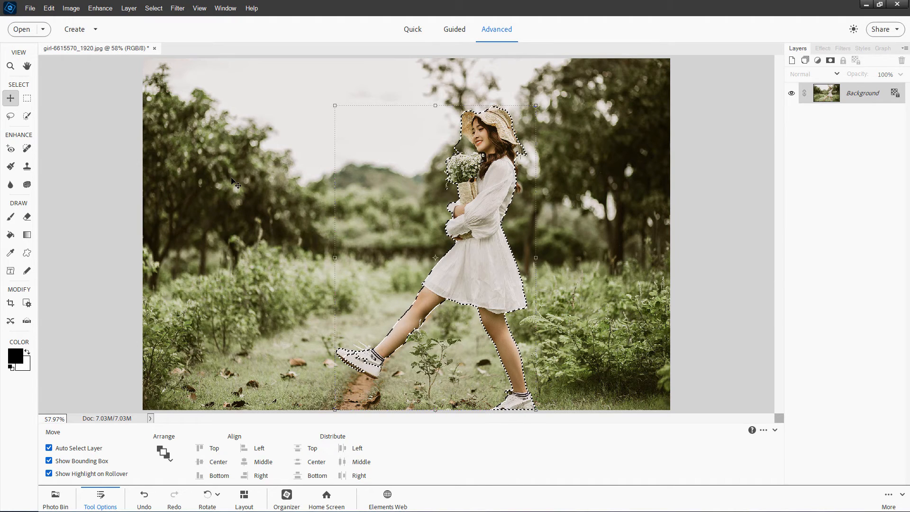
key(ctrl+d)
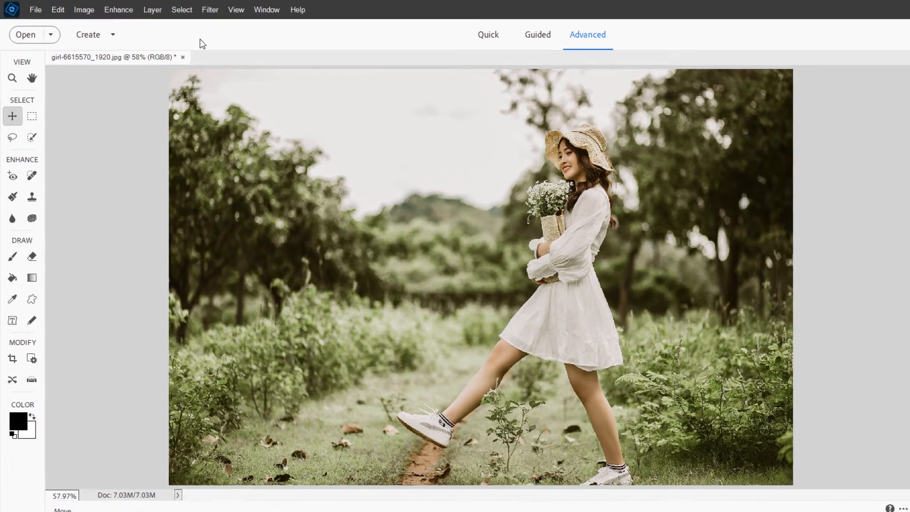
- Select everything around the woman with the automatic Background selection, return to the Move tool, and deselect
click(156, 8)
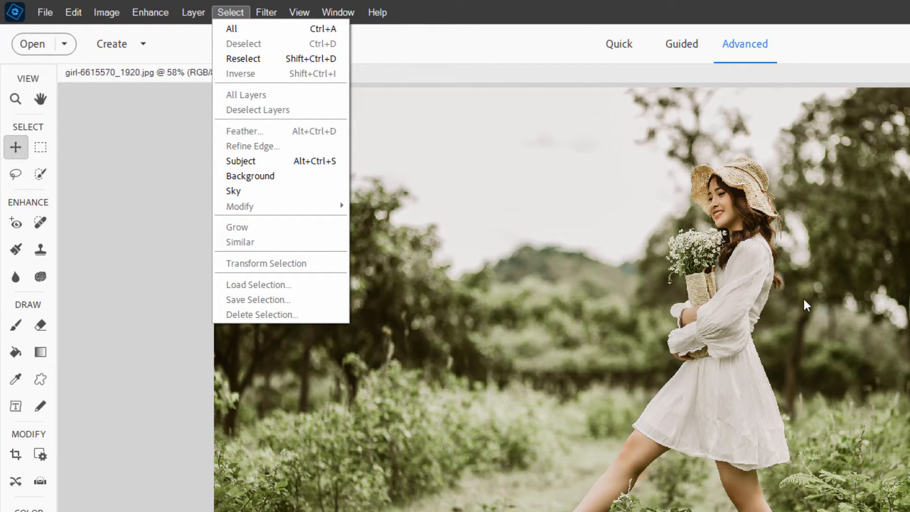
click(266, 178)
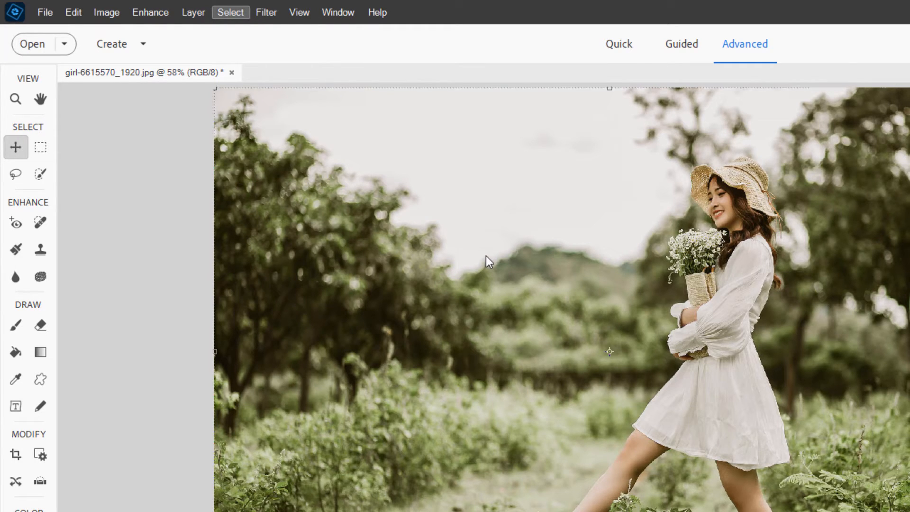
key(a)
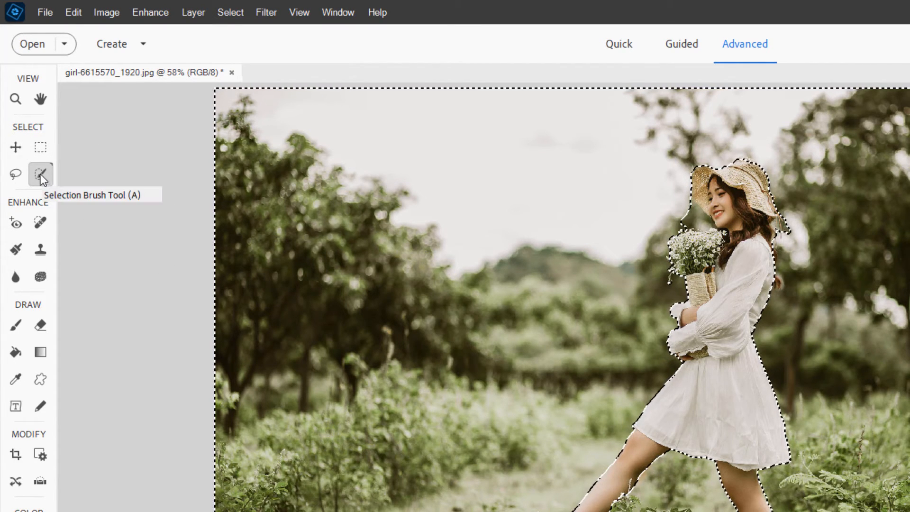
click(15, 147)
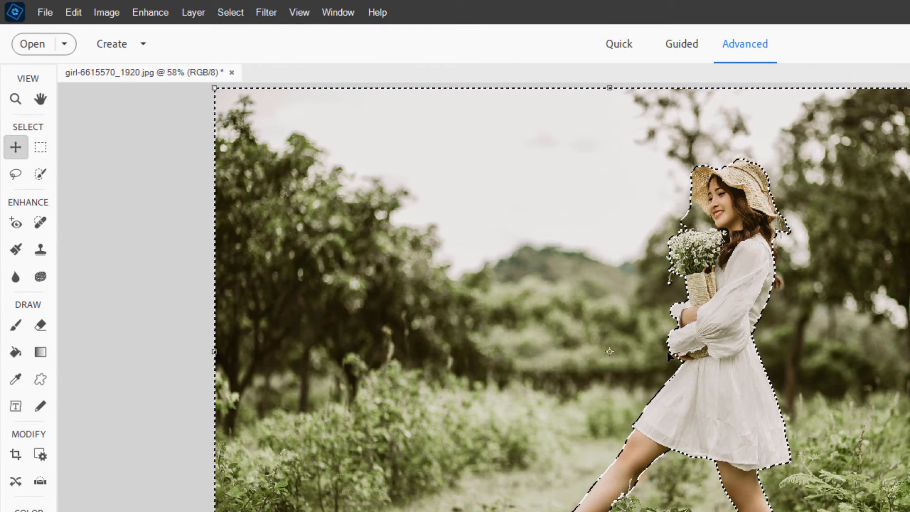
key(ctrl+d)
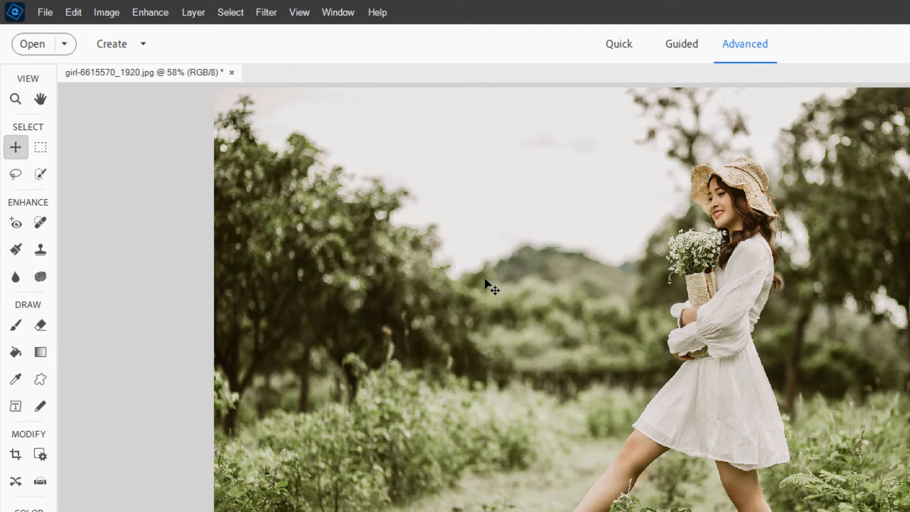
- Select the sky in the photo with the automatic Sky selection, deselect it, and return to the Move tool
click(224, 13)
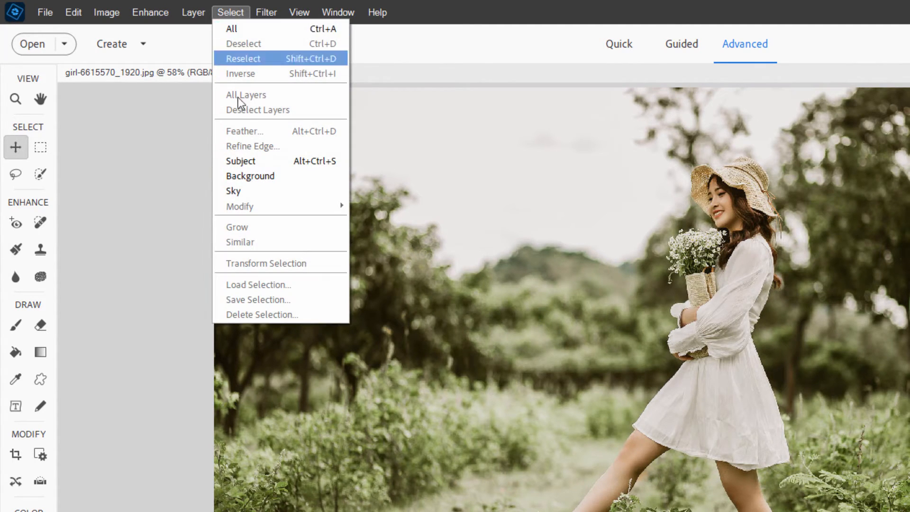
click(271, 196)
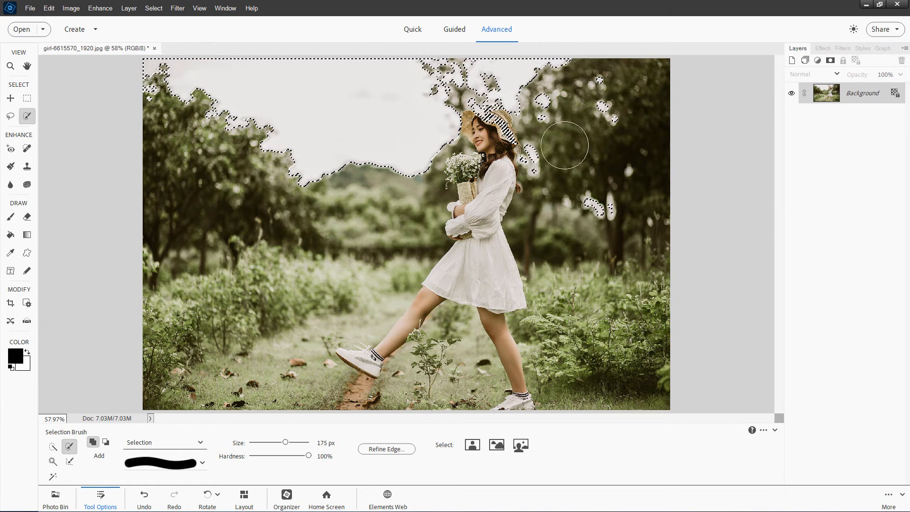
key(ctrl+d)
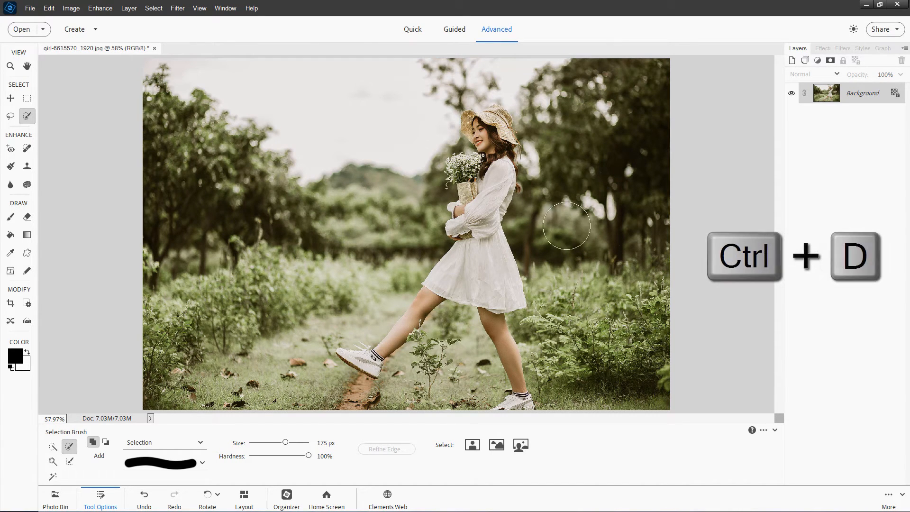
key(v)
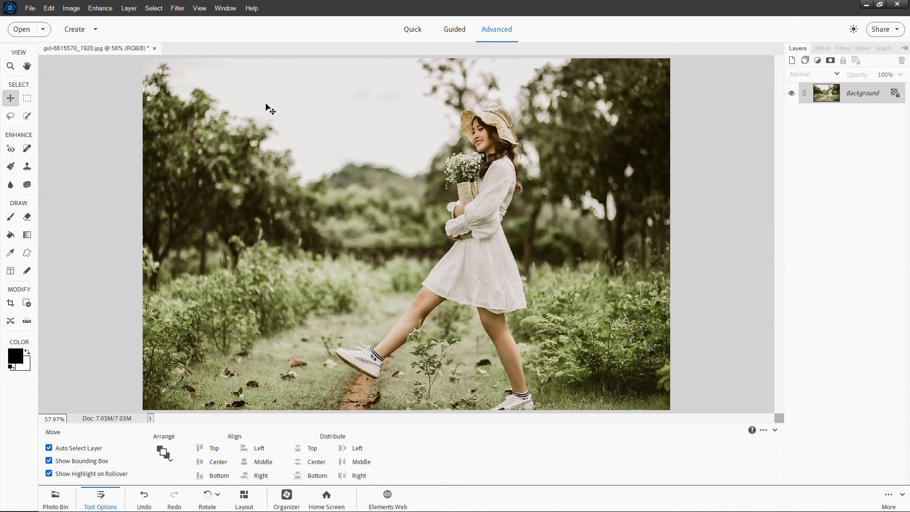
- Start the guided Add Text edit and place the horizontal text Lorem Ipsum across the upper part of the photo
click(454, 30)
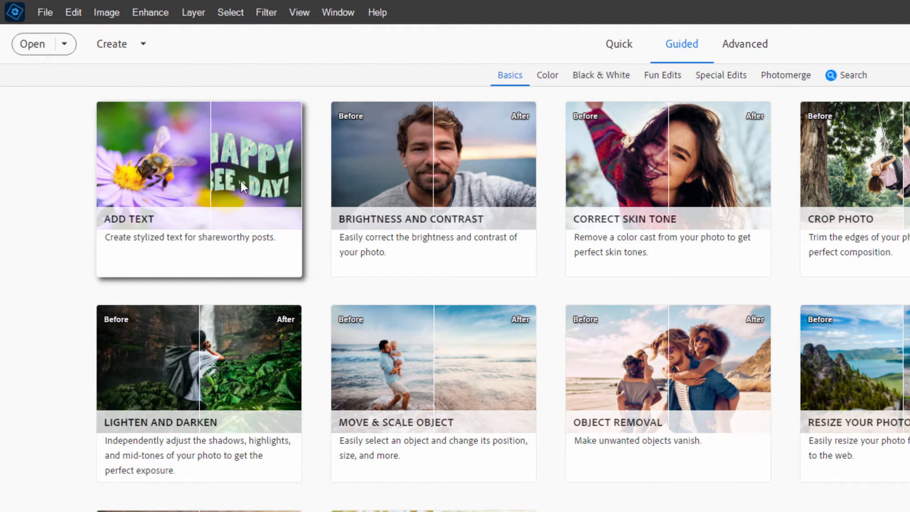
click(167, 173)
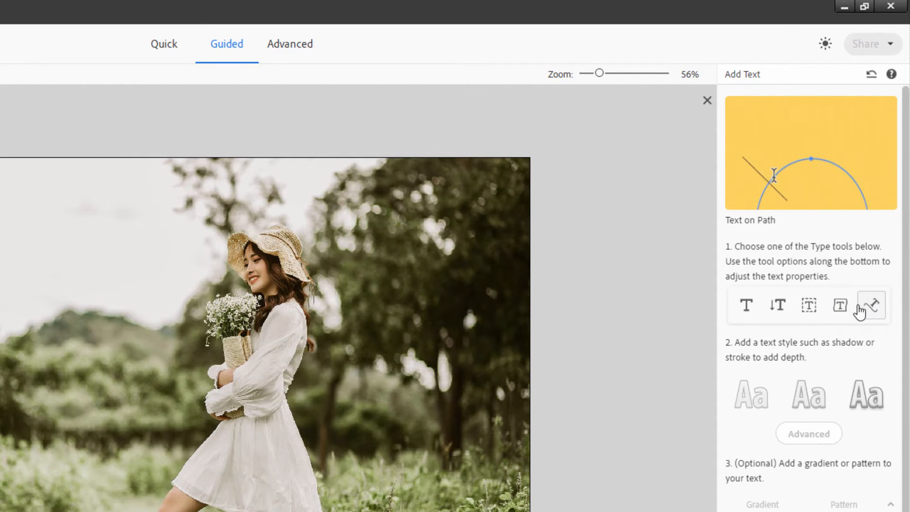
click(751, 310)
scroll(417, 318, down, 1)
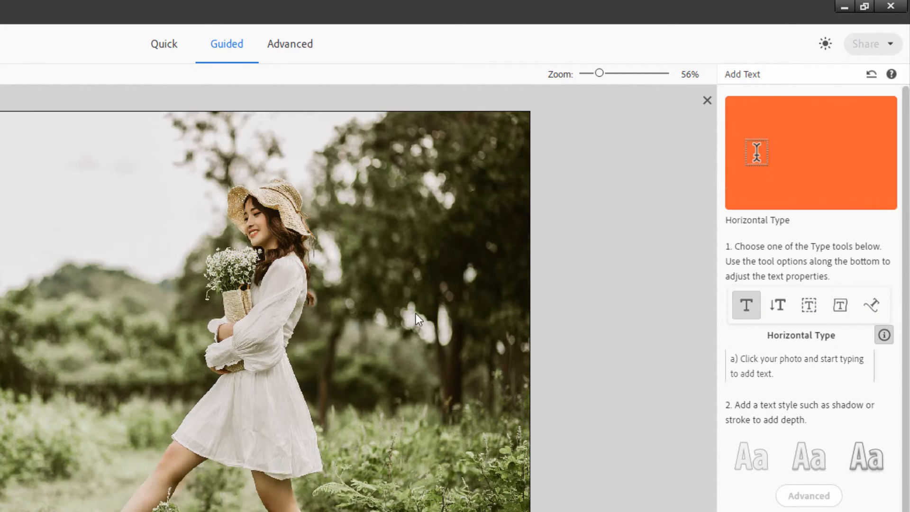
click(31, 217)
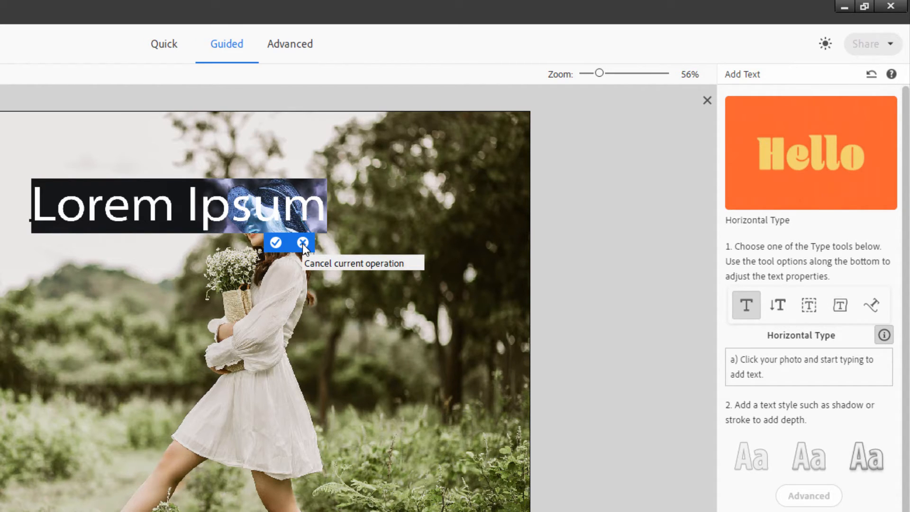
click(275, 242)
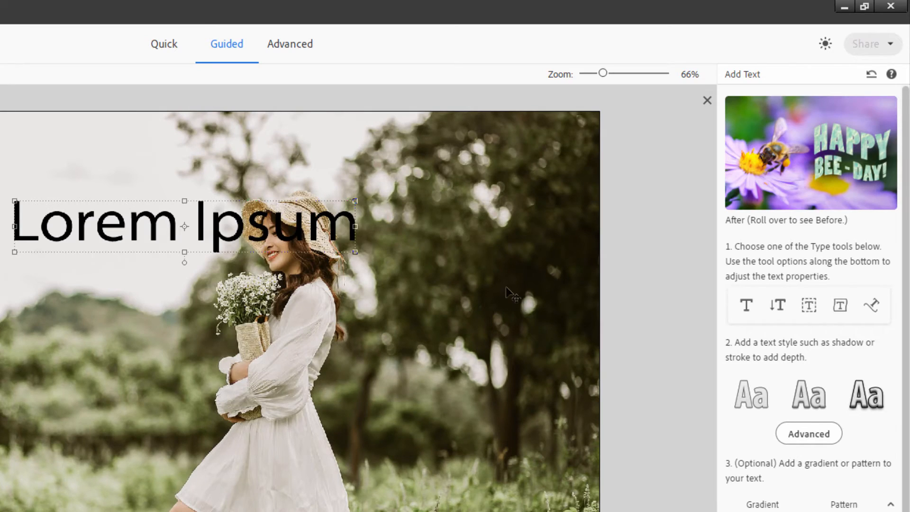
- Apply the second preset text style to Lorem Ipsum, then view its advanced style settings and cancel out of them
click(812, 406)
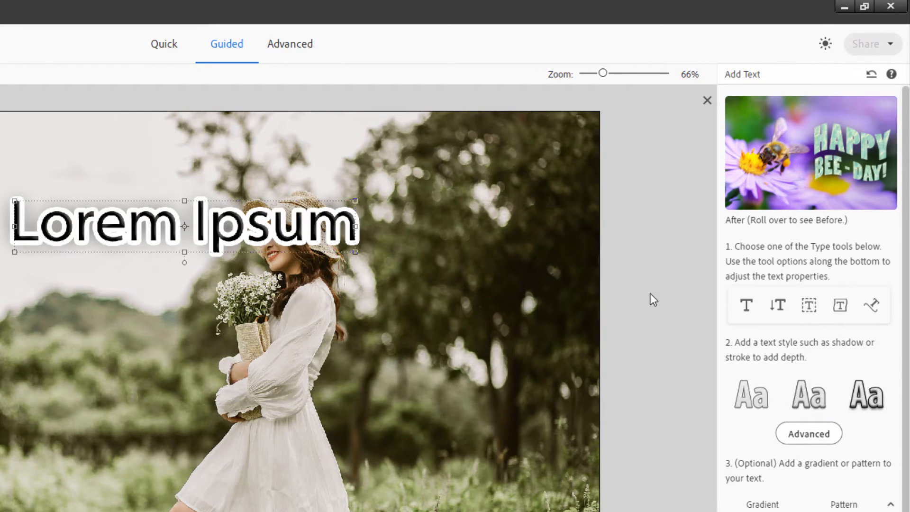
click(811, 435)
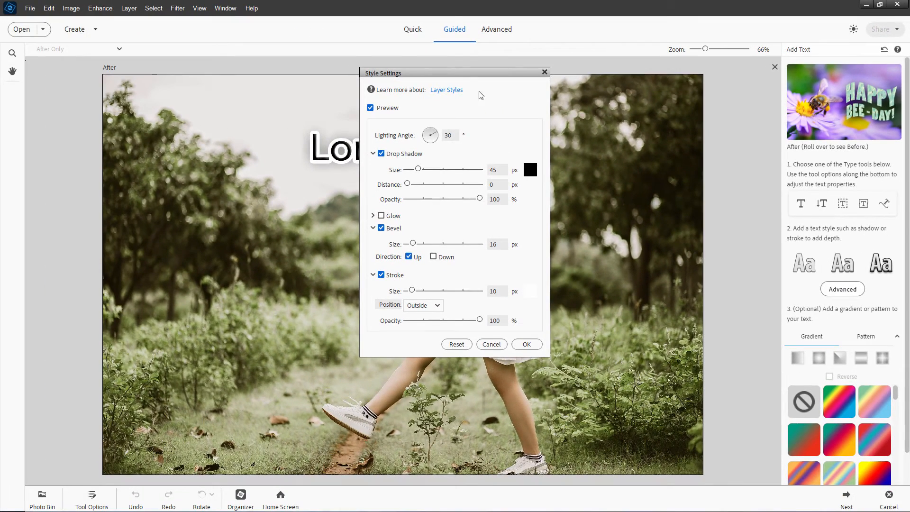
drag(452, 73, 669, 127)
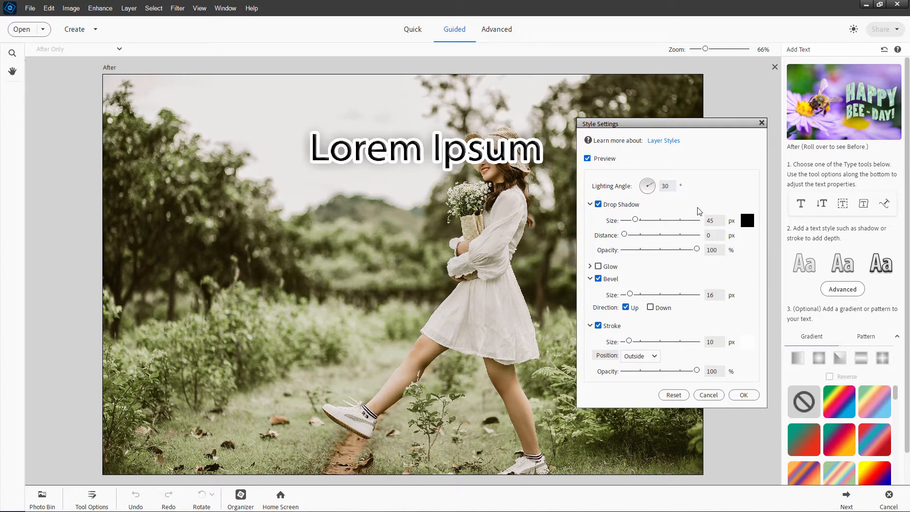
click(709, 395)
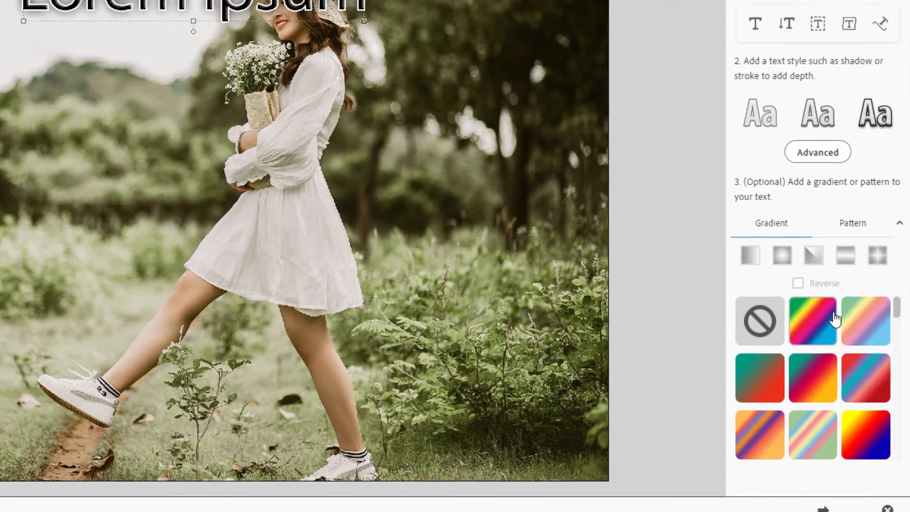
- Try the rainbow gradient on the text, remove it with the no-gradient option, and browse the remaining gradient presets
click(803, 296)
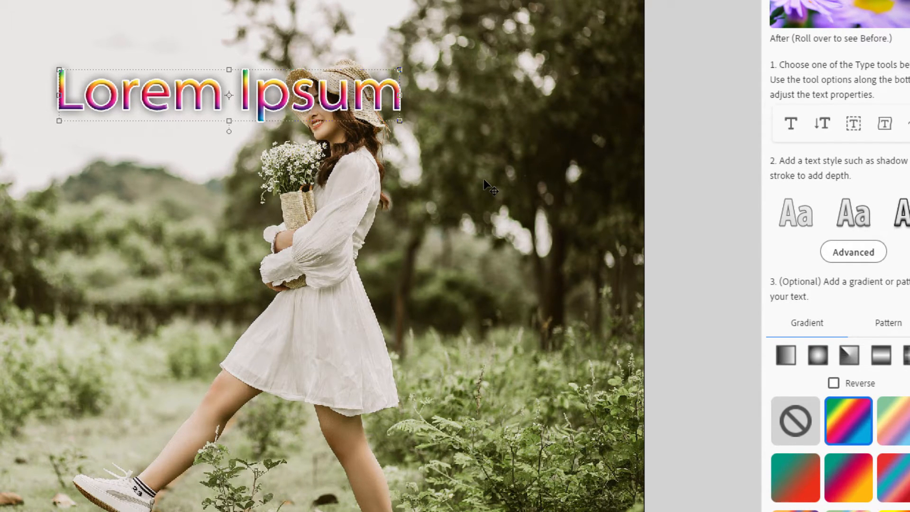
click(797, 425)
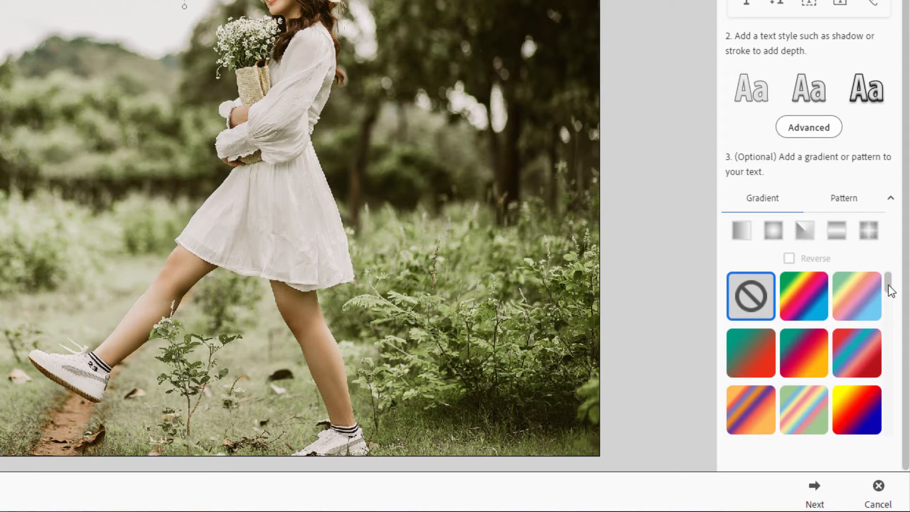
drag(887, 285, 899, 438)
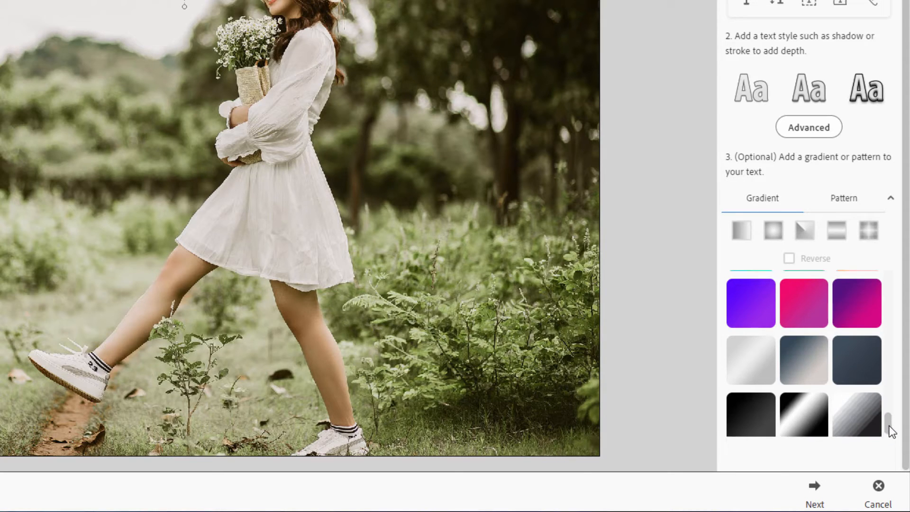
drag(887, 423, 888, 263)
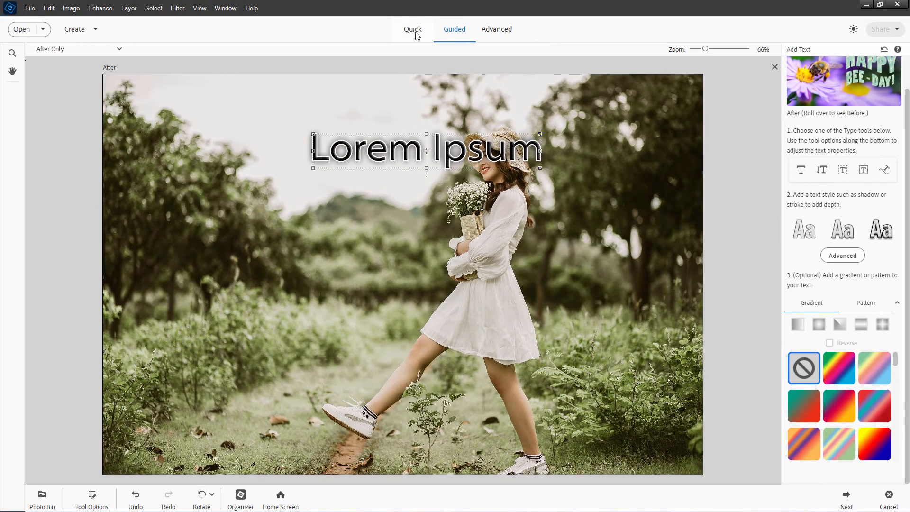
- Switch to Quick mode, discarding the guided text edit, and look over the Lighting adjustment options
click(413, 30)
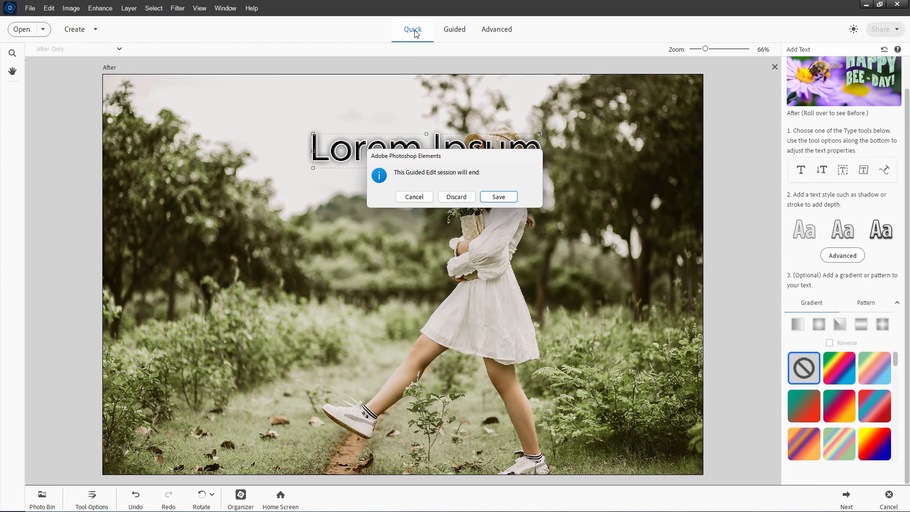
click(455, 197)
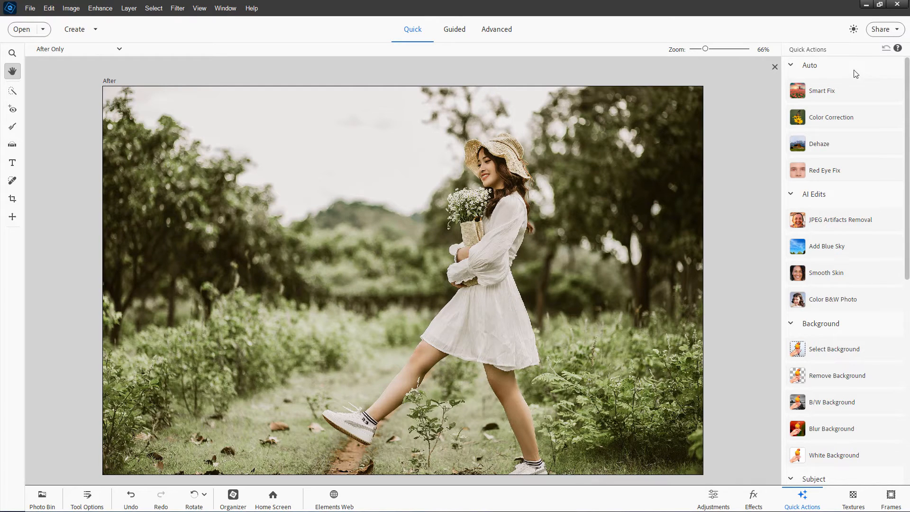
click(774, 67)
click(461, 198)
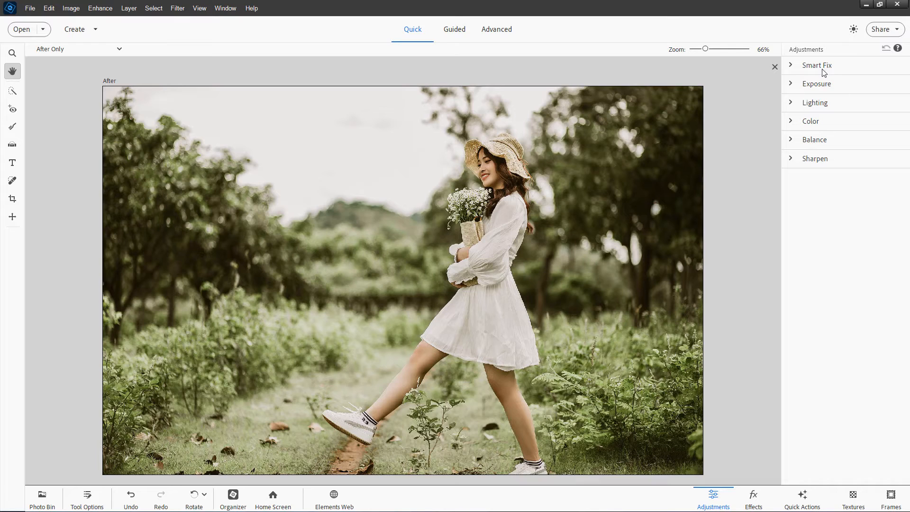
click(797, 103)
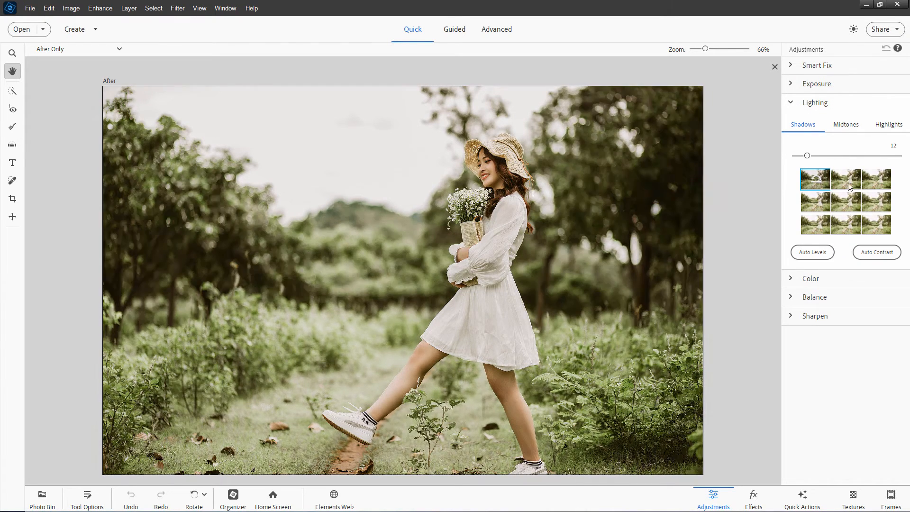
click(791, 102)
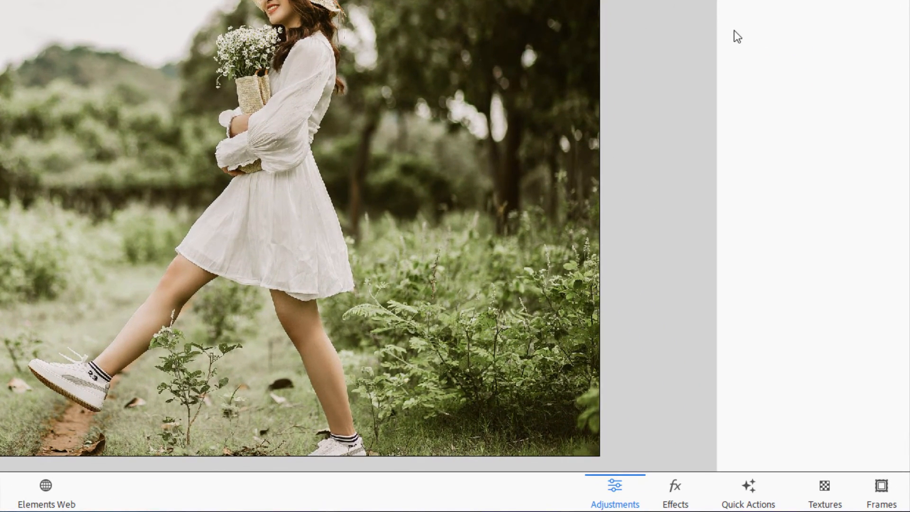
- Replace the photo's sky with the Add Blue Sky quick action and open the resulting layers in Advanced mode
click(748, 487)
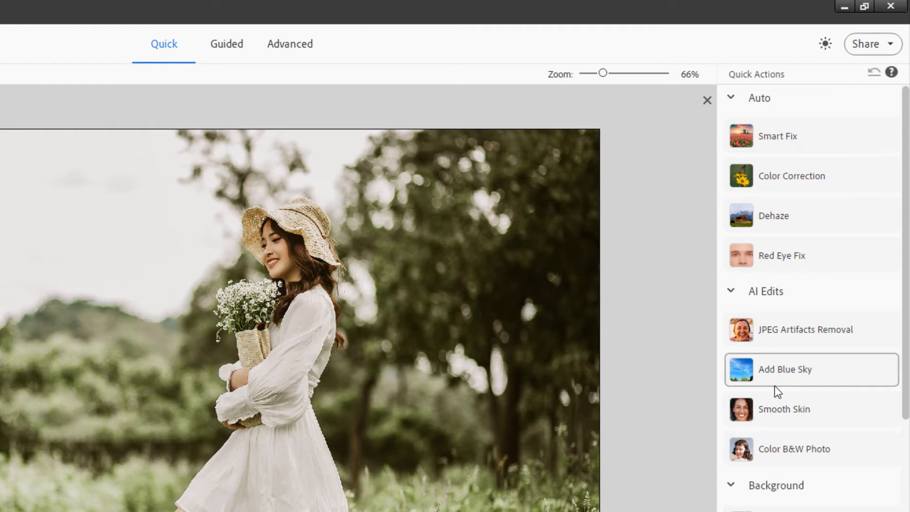
click(774, 371)
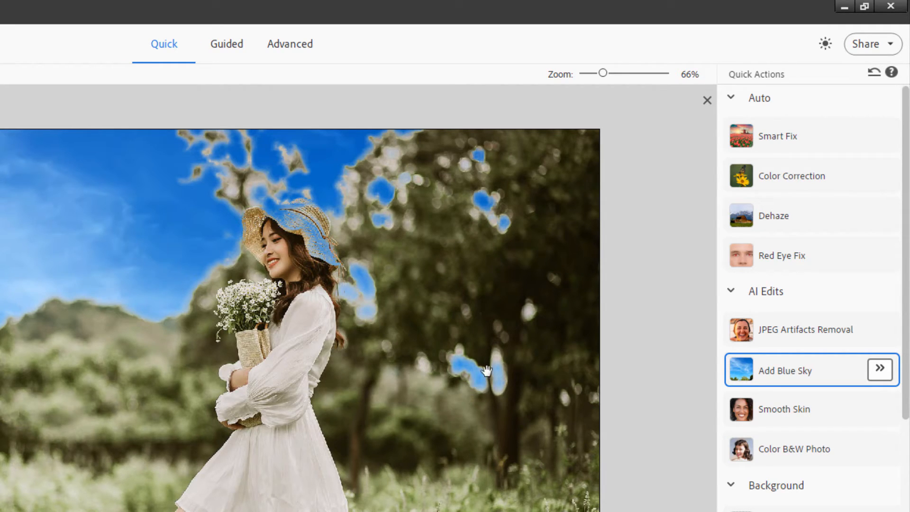
click(879, 370)
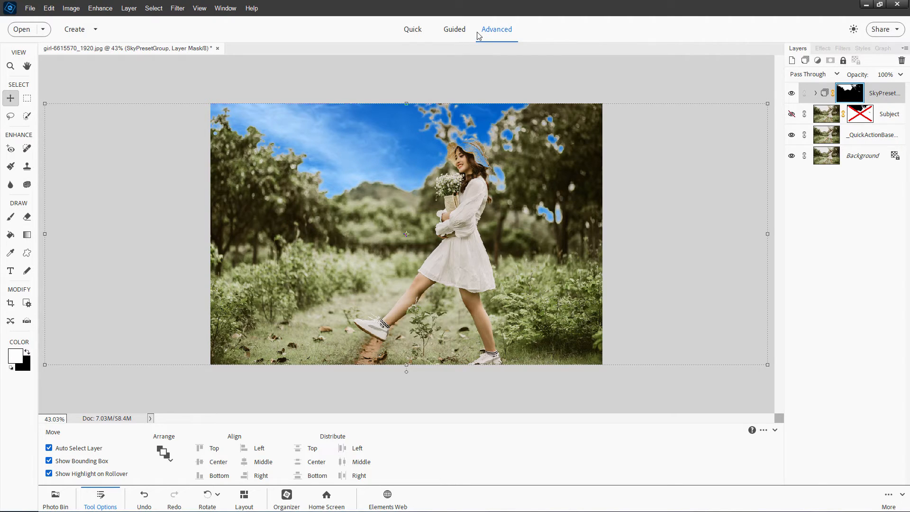
- Return to Quick mode to look through the remaining quick actions down to Effects, and go back to Advanced mode
click(432, 36)
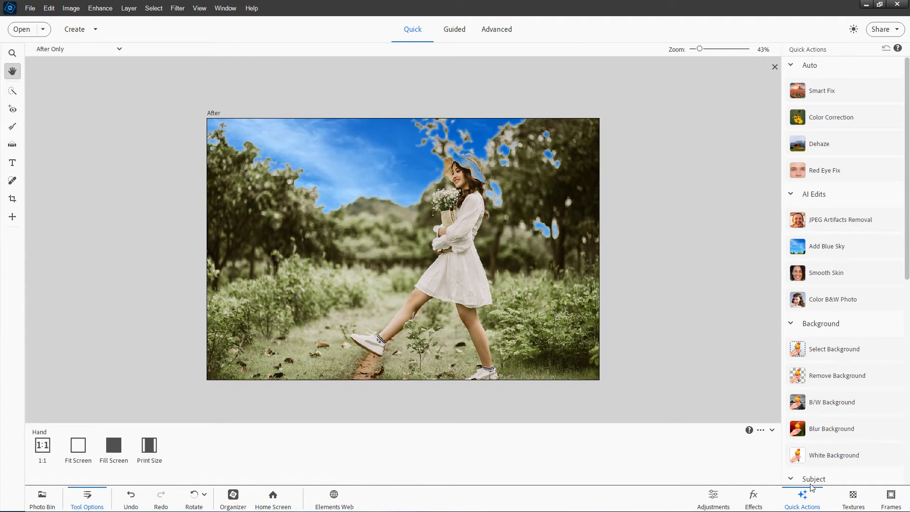
drag(907, 176, 908, 389)
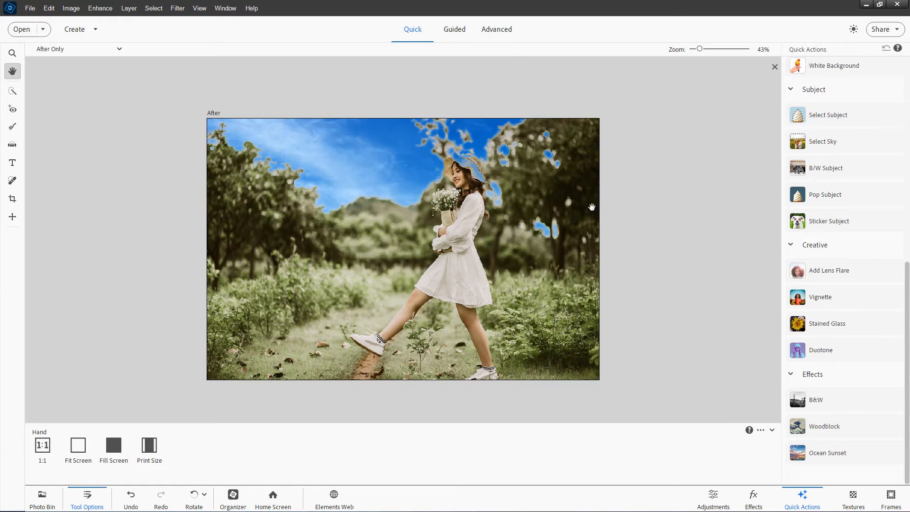
click(497, 29)
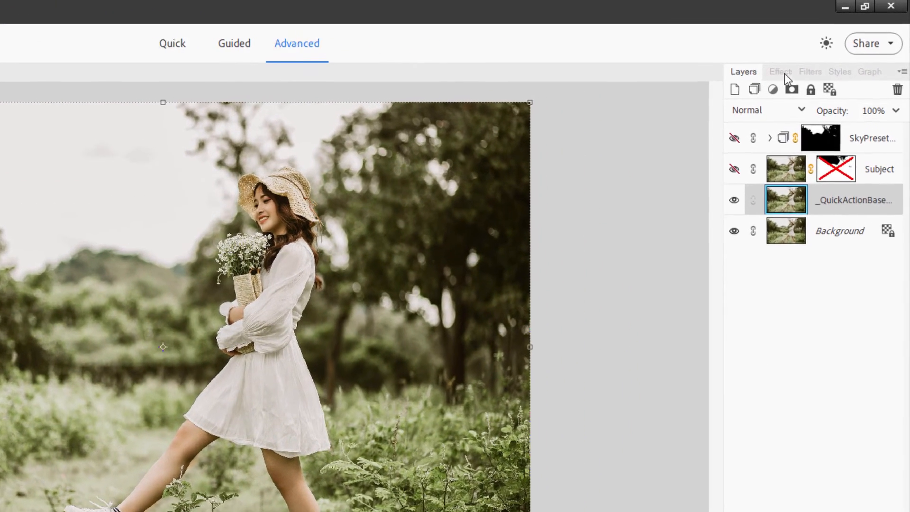
- Try the sunset lake, desert road, Golden, blue feather and black-and-white arches Color Match effects on the photo
click(823, 48)
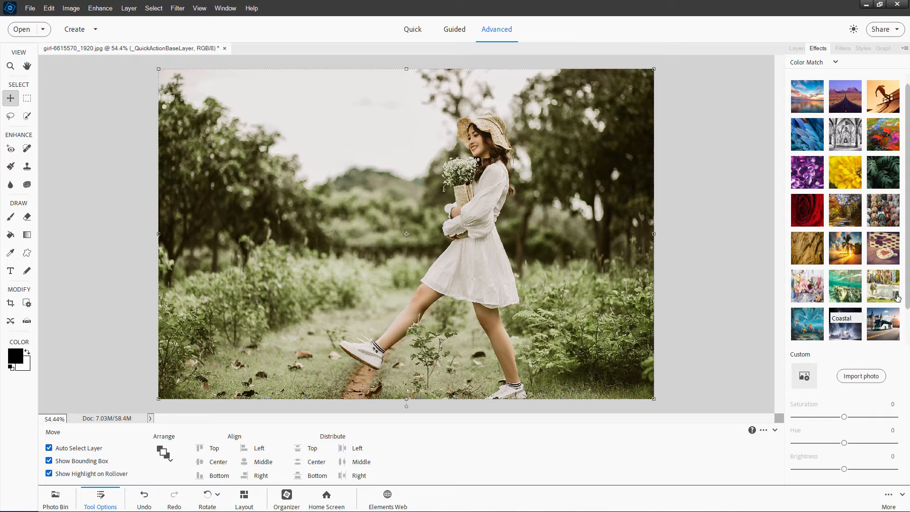
click(815, 98)
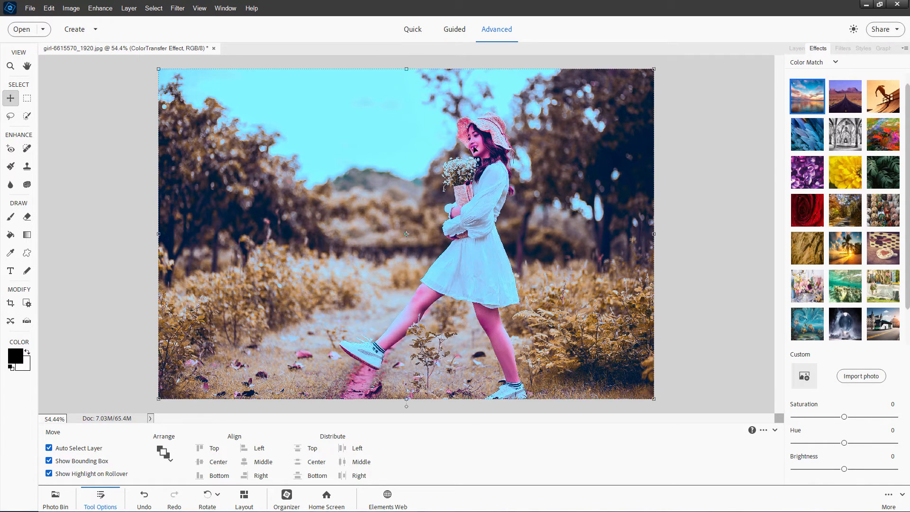
click(845, 104)
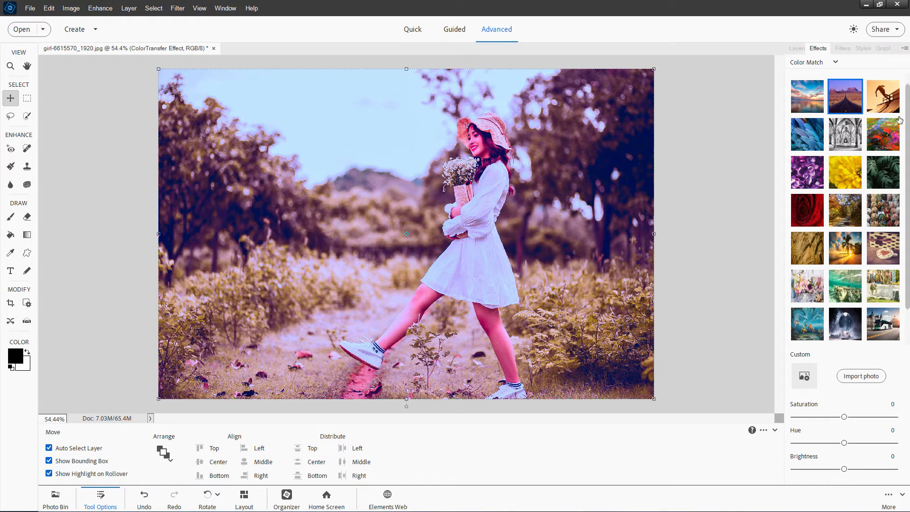
click(883, 104)
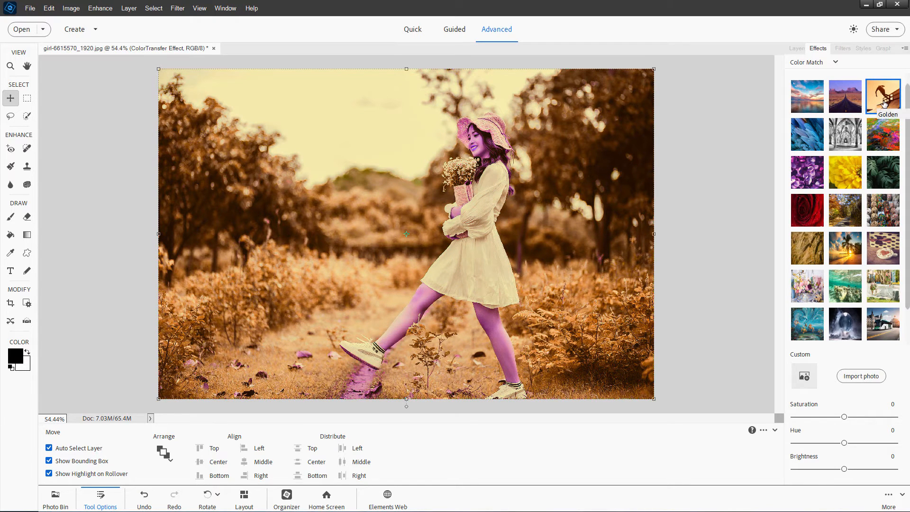
click(807, 139)
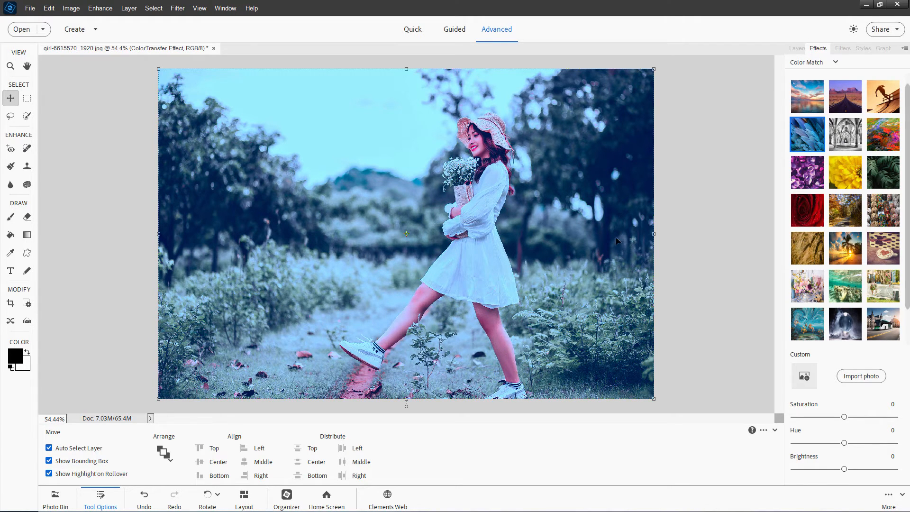
click(857, 128)
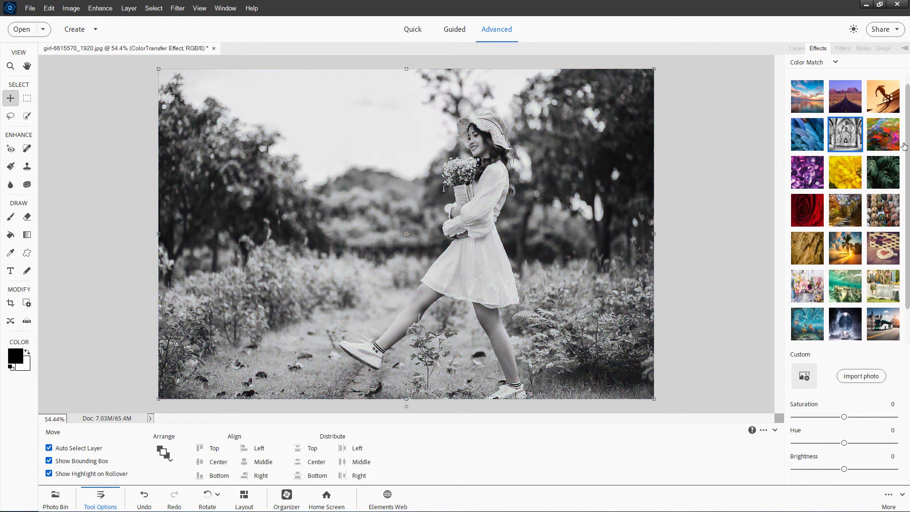
- Try further Color Match effects on the photo, from the colorful, purple and yellow flowers through the red rose to the brown rock texture
click(888, 139)
click(807, 172)
click(846, 179)
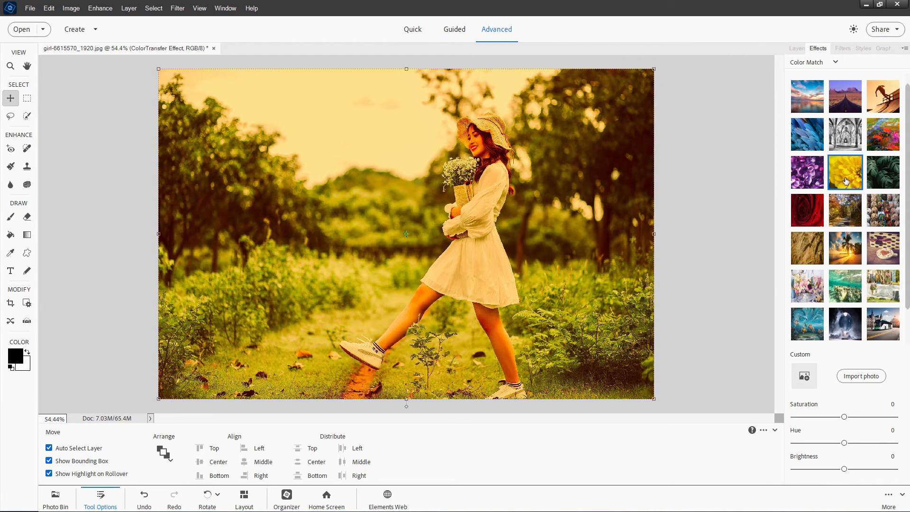
click(874, 174)
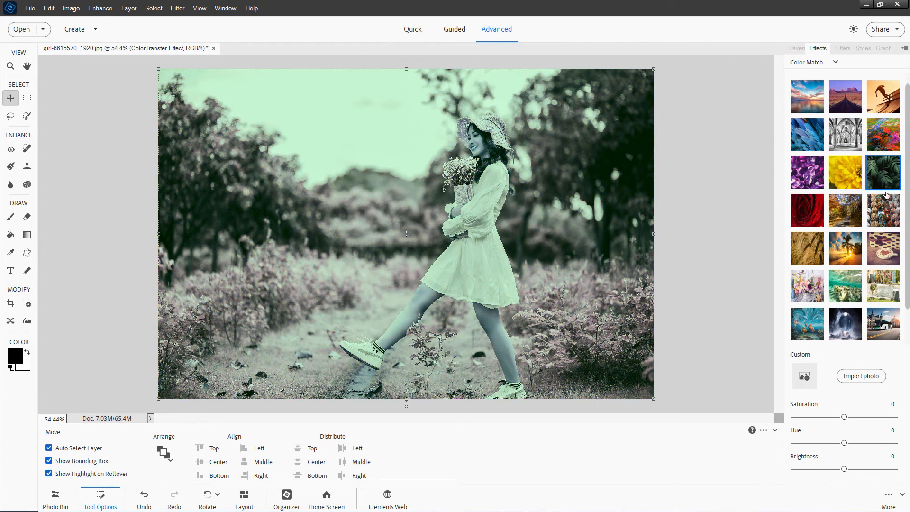
click(846, 211)
click(815, 214)
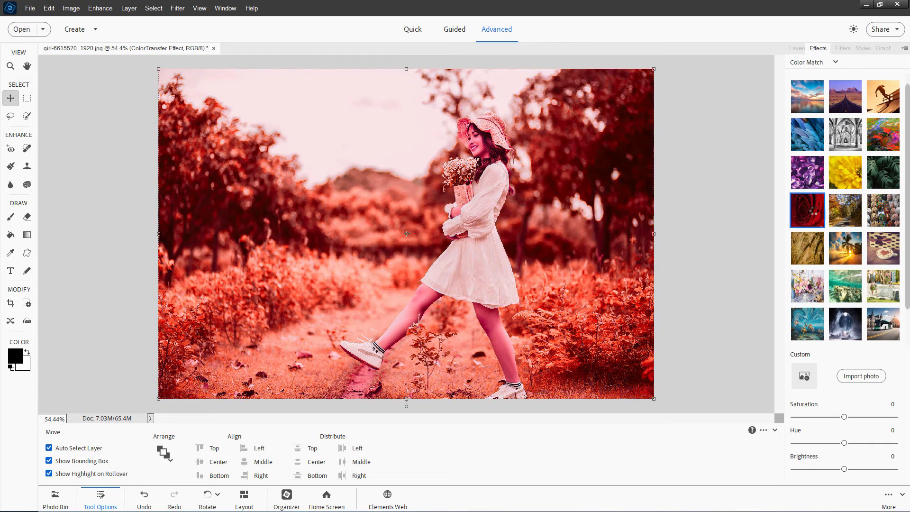
click(882, 214)
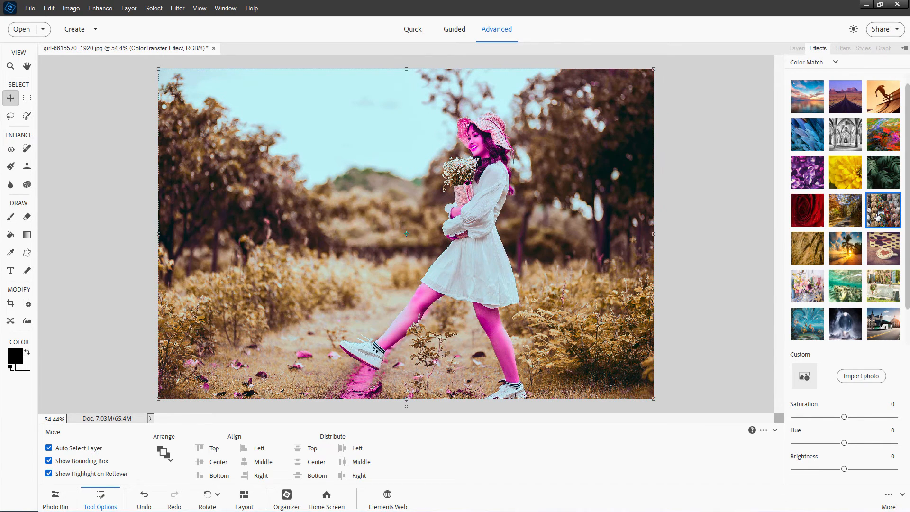
click(815, 247)
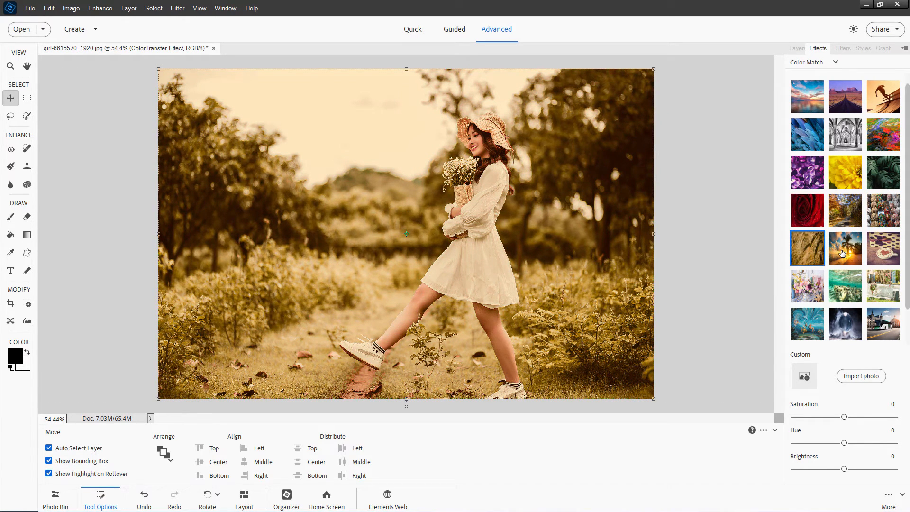
- Apply the palm tree sunset Color Match effect to the photo and set its saturation to 5
click(842, 254)
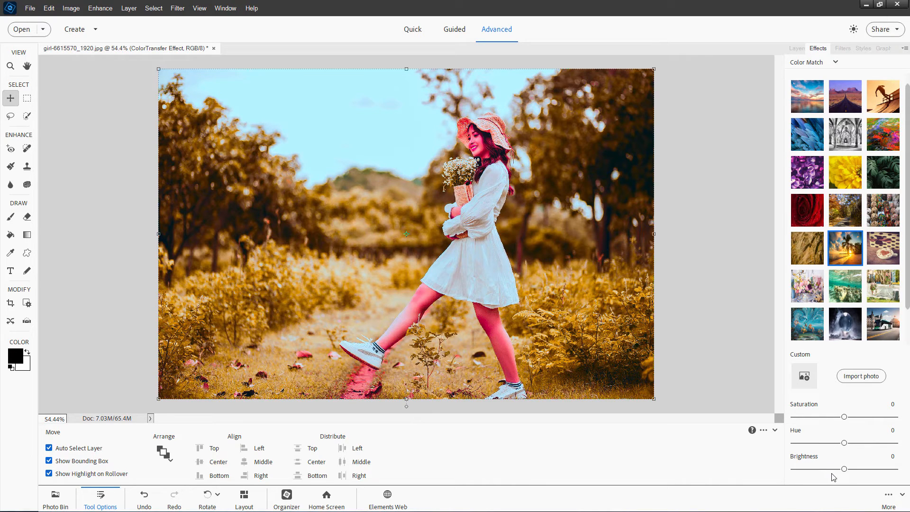
mouse_move(844, 442)
mouse_down()
mouse_move(860, 444)
mouse_move(818, 445)
mouse_move(845, 446)
mouse_move(856, 416)
mouse_move(827, 417)
mouse_move(863, 421)
mouse_move(848, 432)
mouse_up()
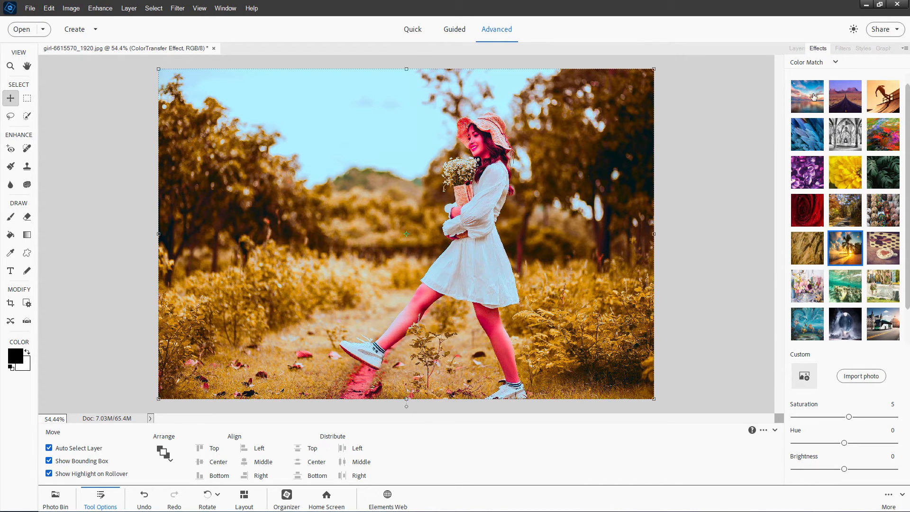
- Compare the photo with and without the color effect by hiding and reshowing the ColorTransfer Effect layer
click(792, 49)
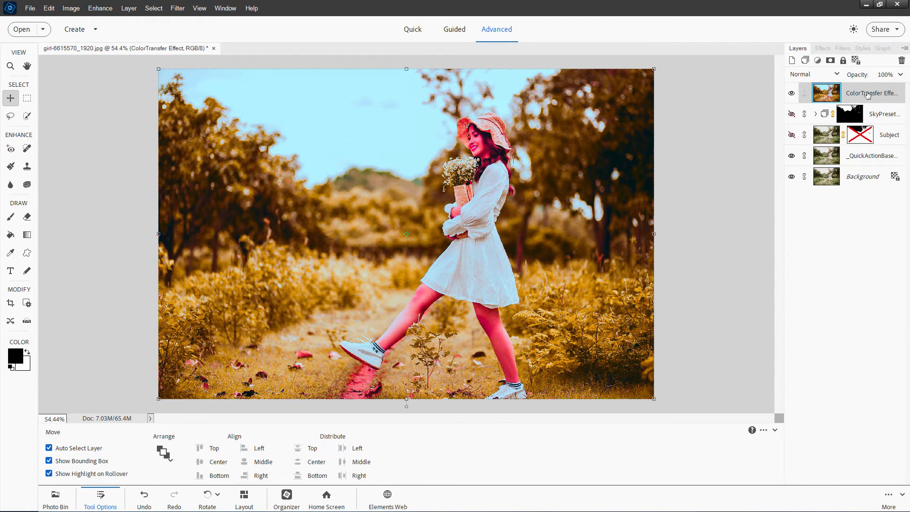
click(791, 93)
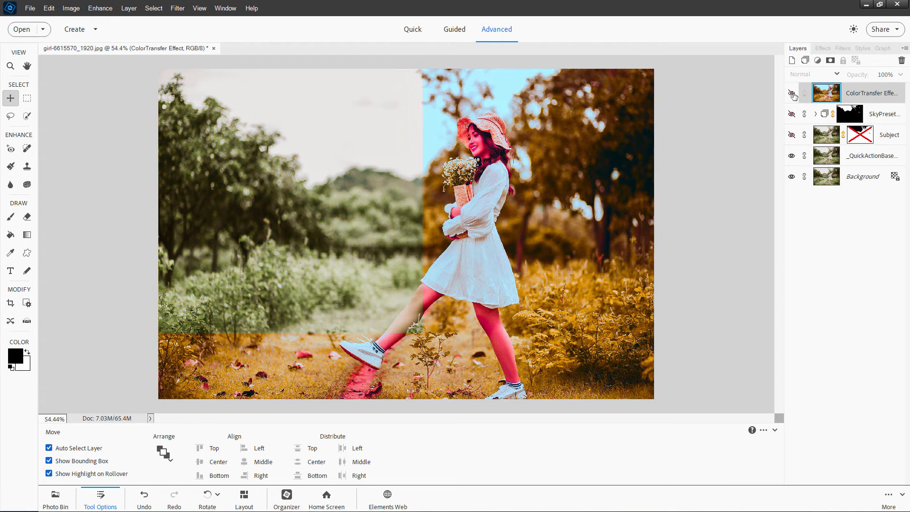
click(854, 155)
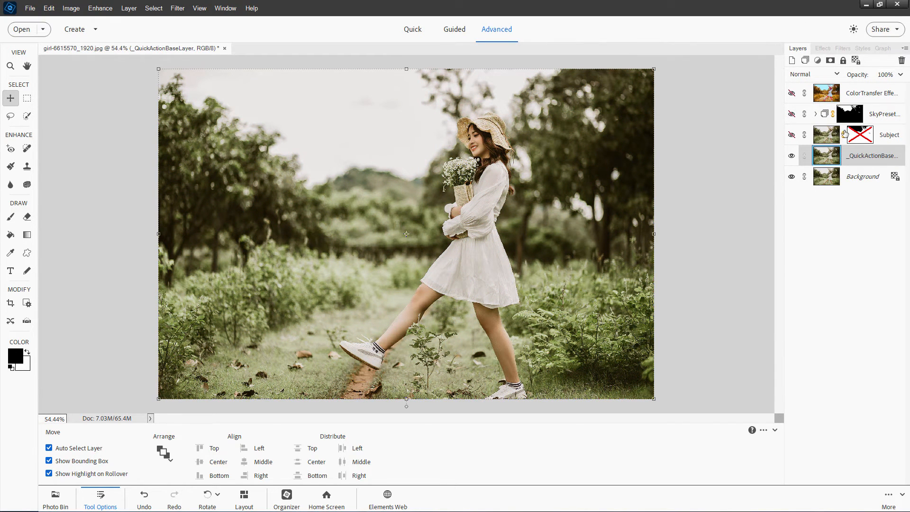
click(792, 93)
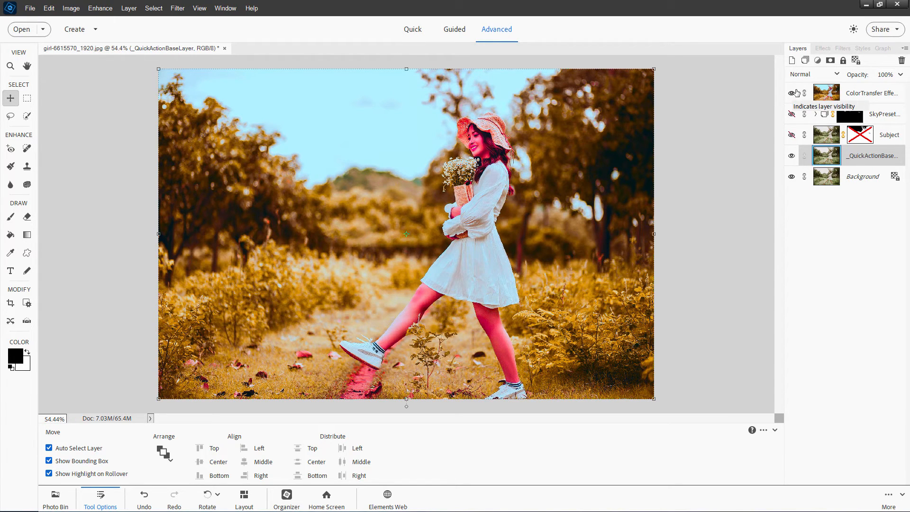
- Switch the effects category to Artistic and look through its available painting styles
click(818, 48)
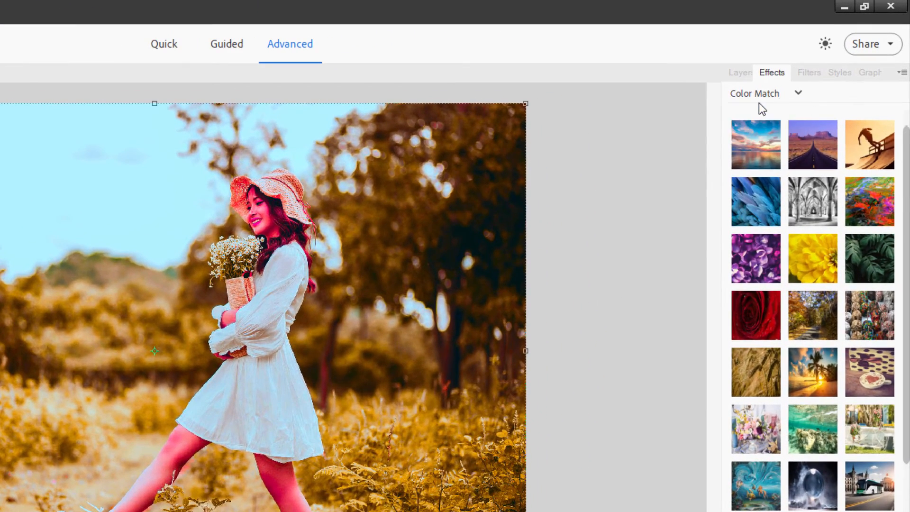
click(782, 84)
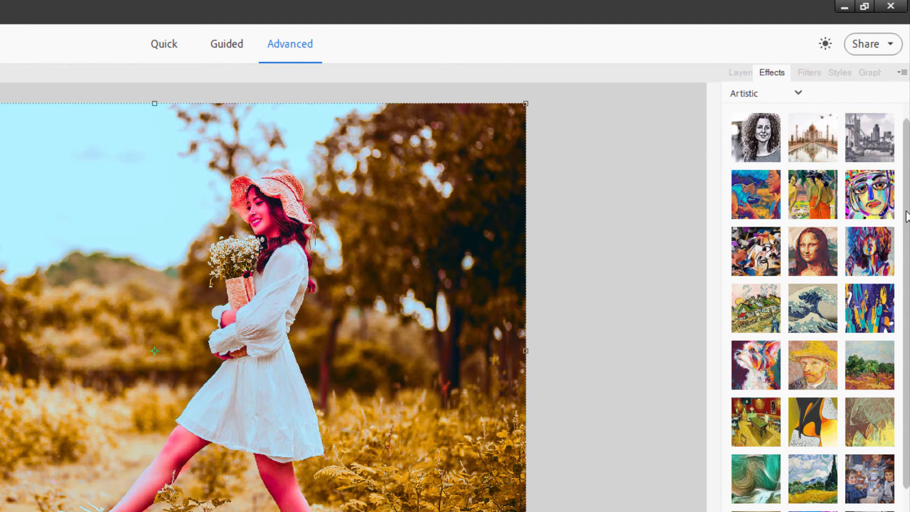
drag(905, 216, 904, 420)
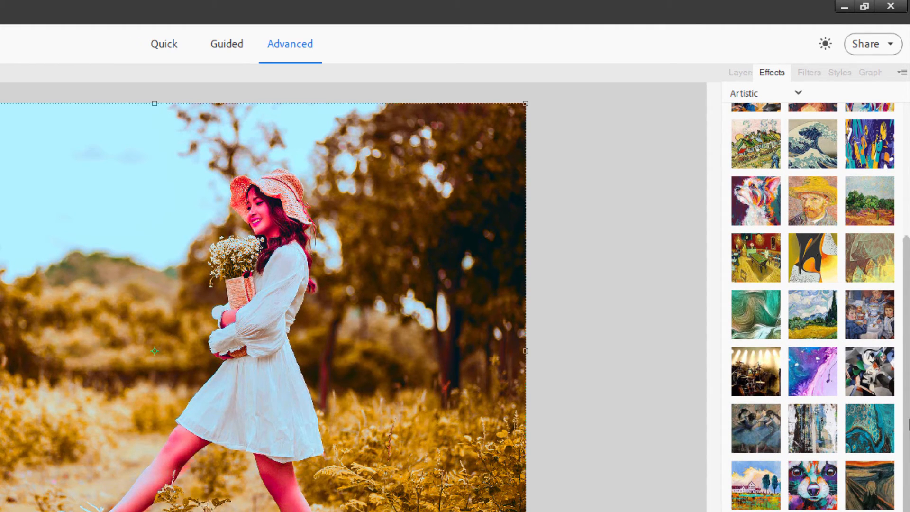
scroll(899, 396, up, 4)
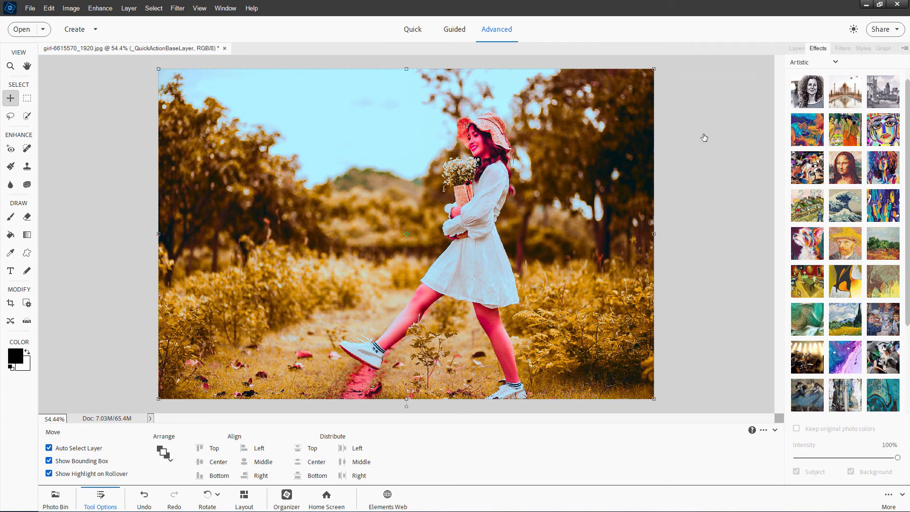
- Delete the ColorTransfer Effect layer from the photo
click(796, 48)
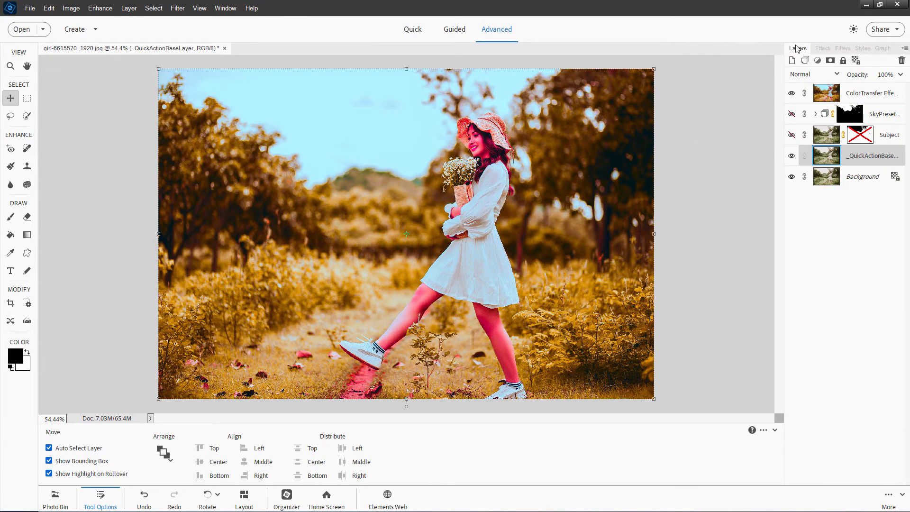
click(855, 94)
key(Delete)
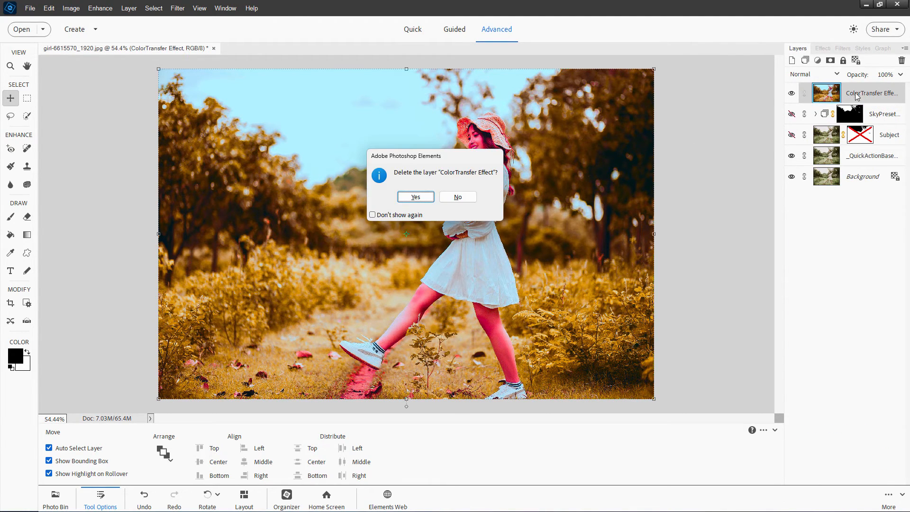
click(429, 197)
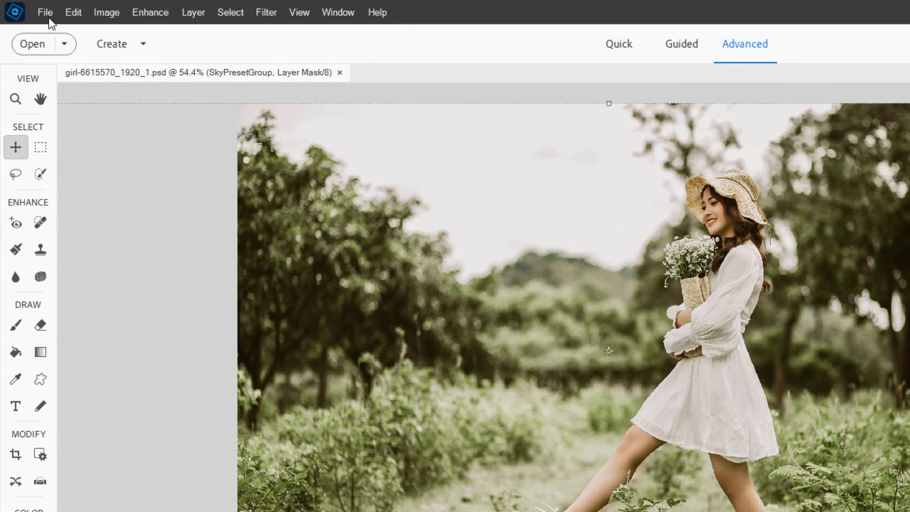
- Search Adobe Stock for "happy dog" photos from within the editor
click(30, 9)
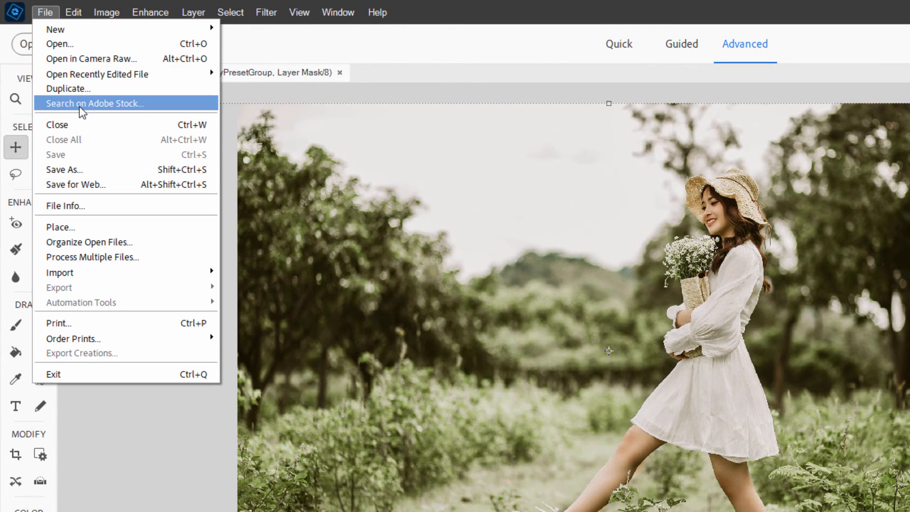
click(113, 103)
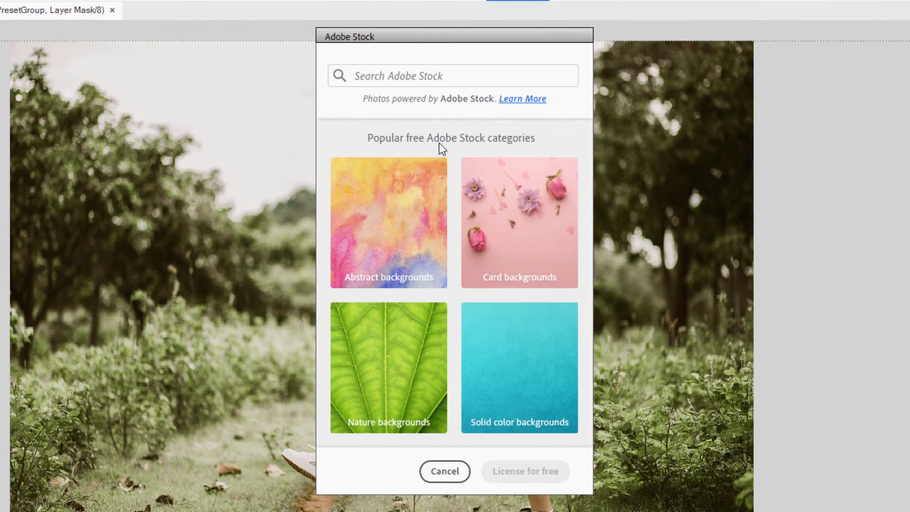
click(499, 104)
text(hap)
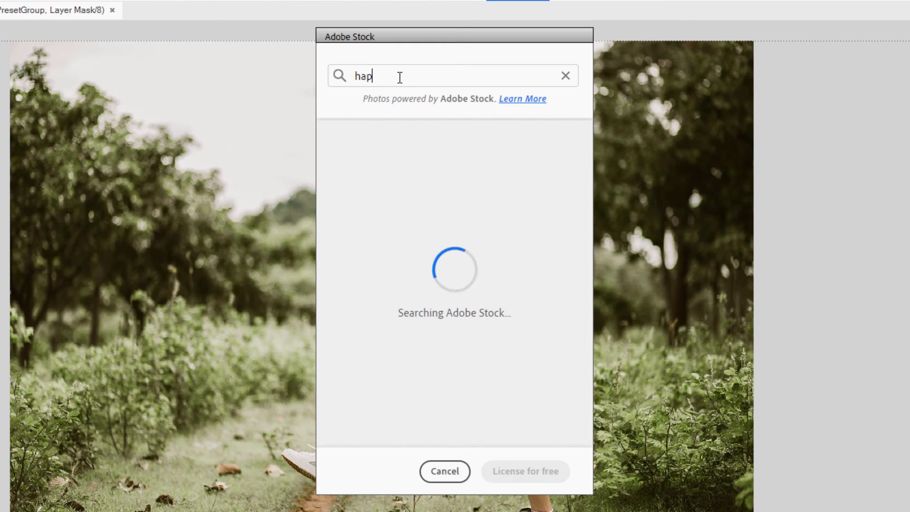
text(py dog)
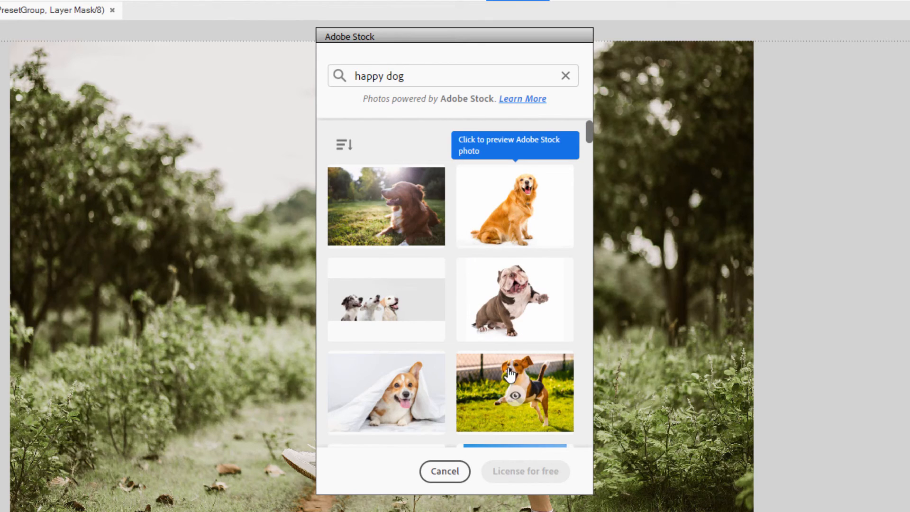
- License the free stock photo of the corgi under a white blanket and move its layer around over the girl photo
click(421, 389)
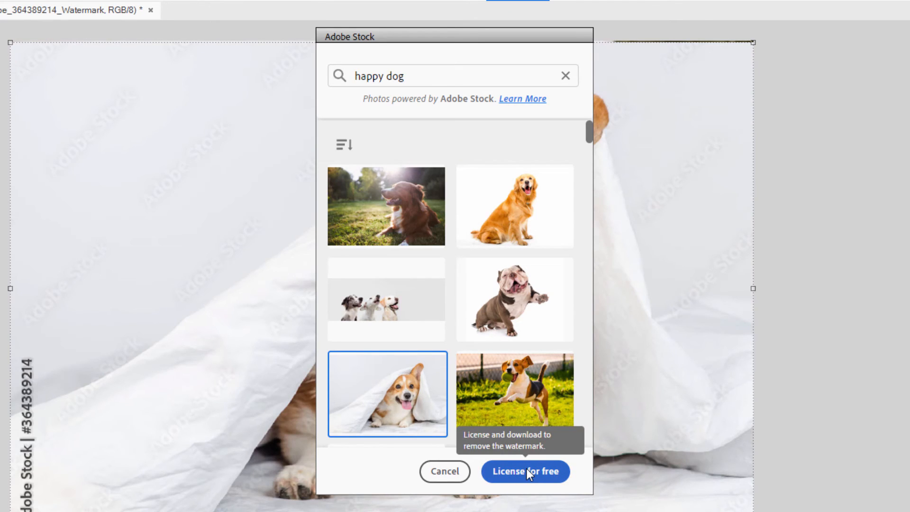
click(527, 470)
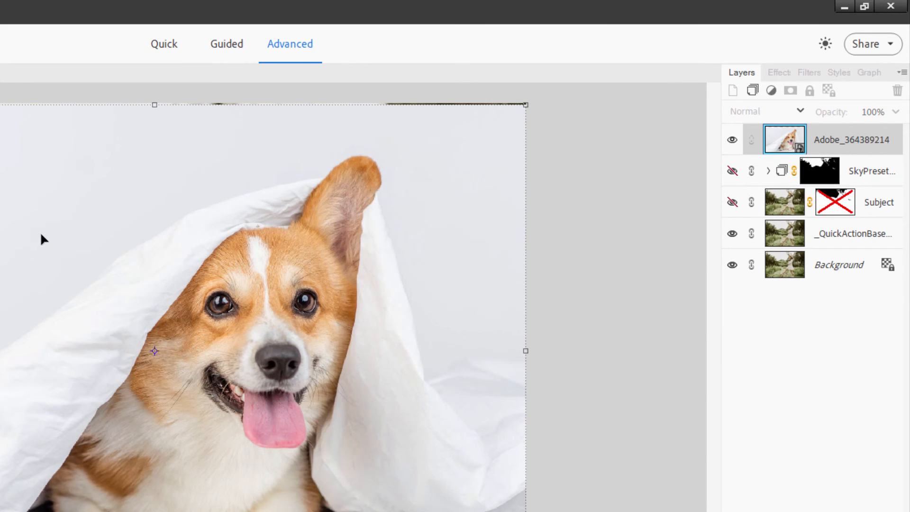
drag(61, 253, 232, 375)
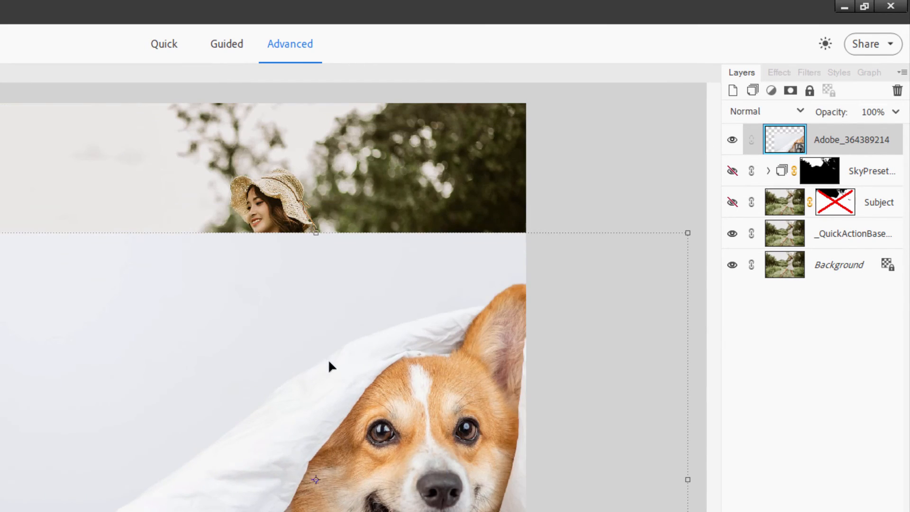
drag(329, 365, 152, 309)
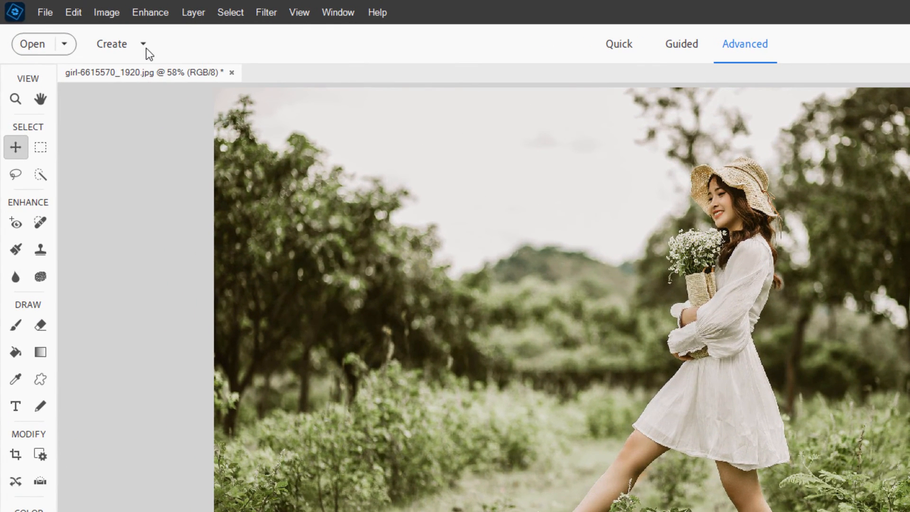
- Look over the Create project types, such as Photo Reel and Photo Collage, and close the girl photo
click(95, 29)
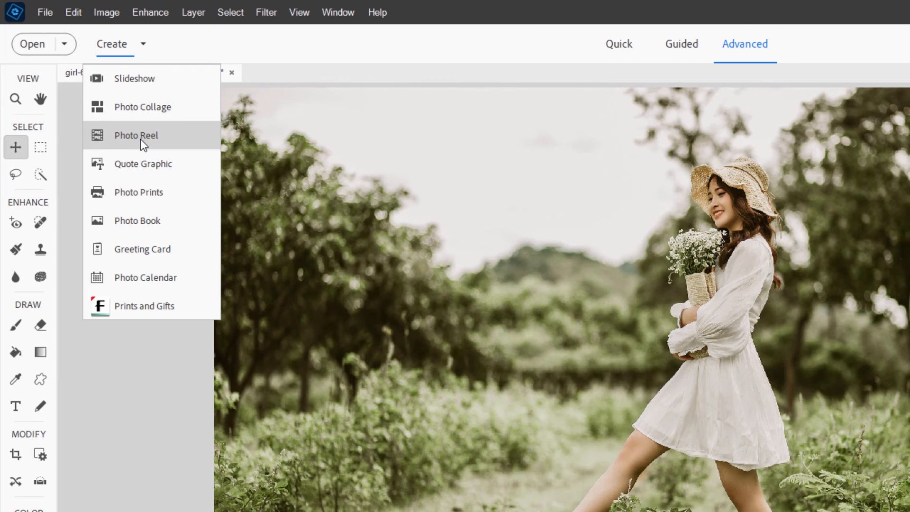
click(234, 73)
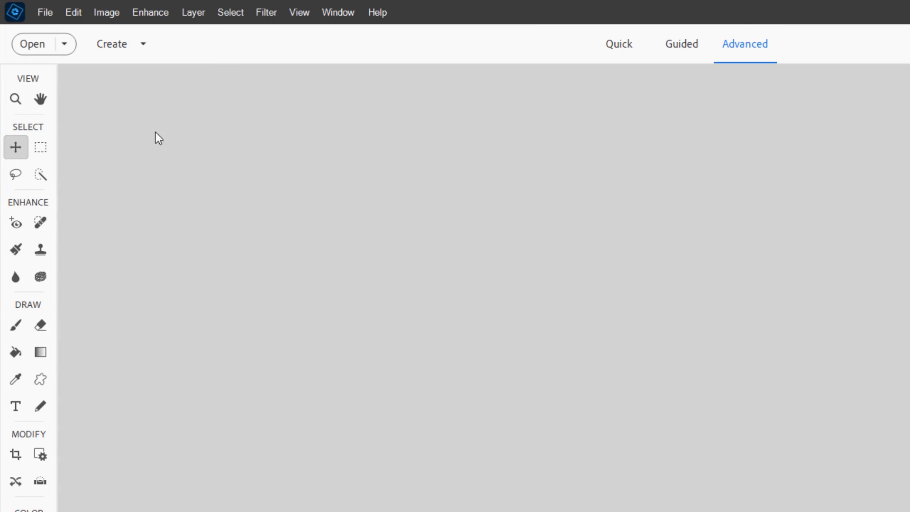
- Open the photos dog-838281_1920, dog-6394502_1920, dog-7101015_1920, elephant-5015980_1920 and horse-4544492_1920 from the Pixabay 9 folder
click(45, 12)
click(53, 44)
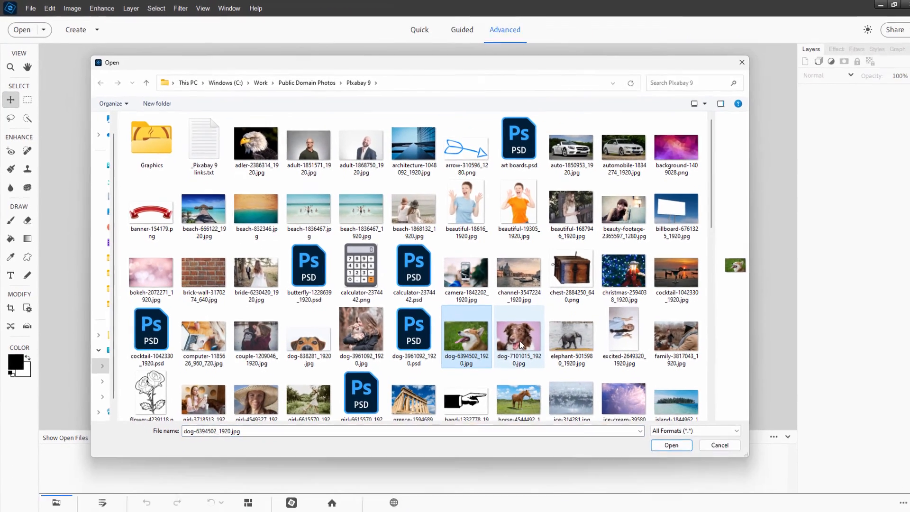
ctrl+click(645, 417)
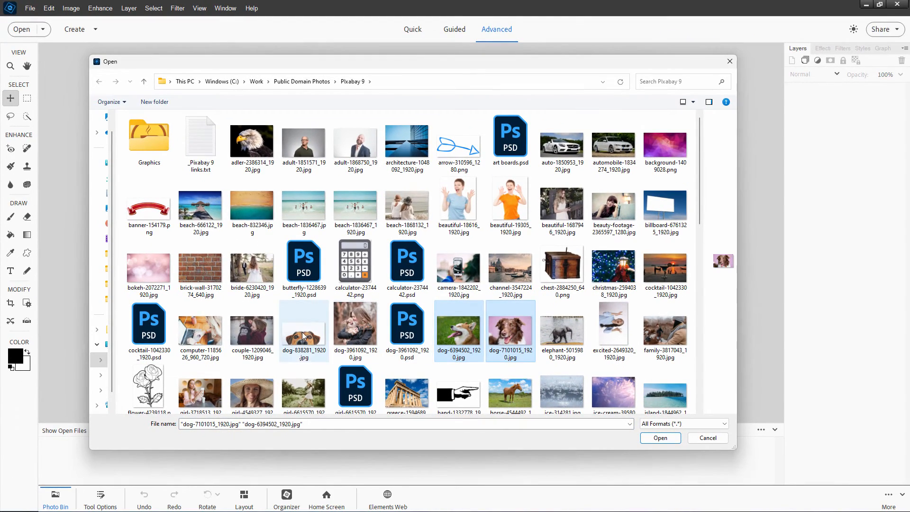
ctrl+click(385, 421)
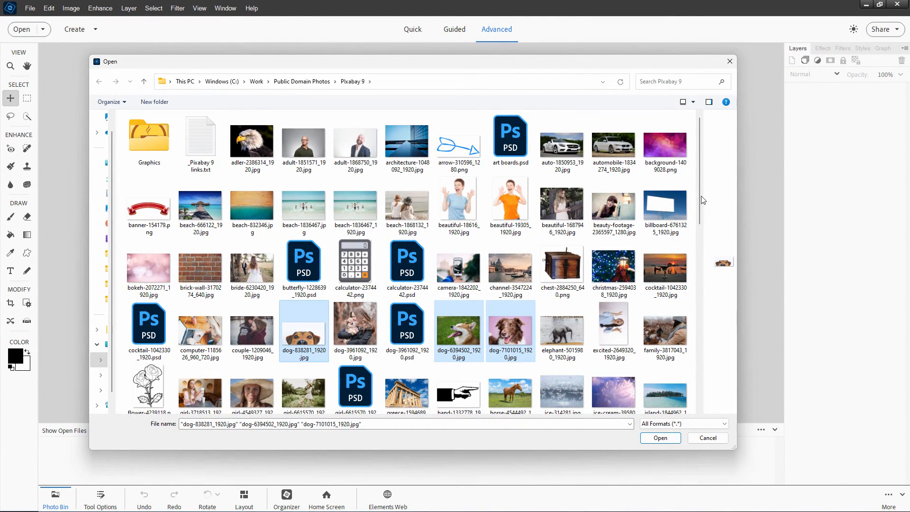
scroll(703, 211, down, 1)
scroll(703, 210, down, 3)
ctrl+click(510, 215)
ctrl+click(561, 154)
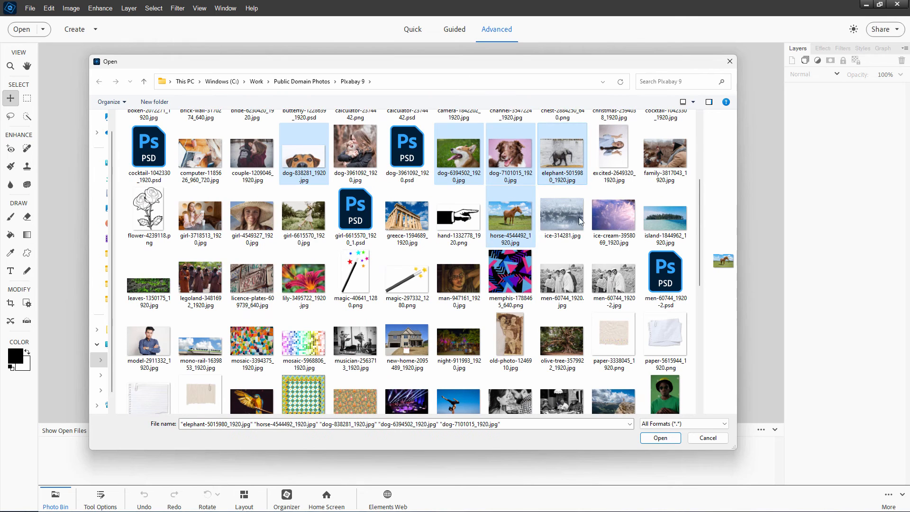
click(647, 438)
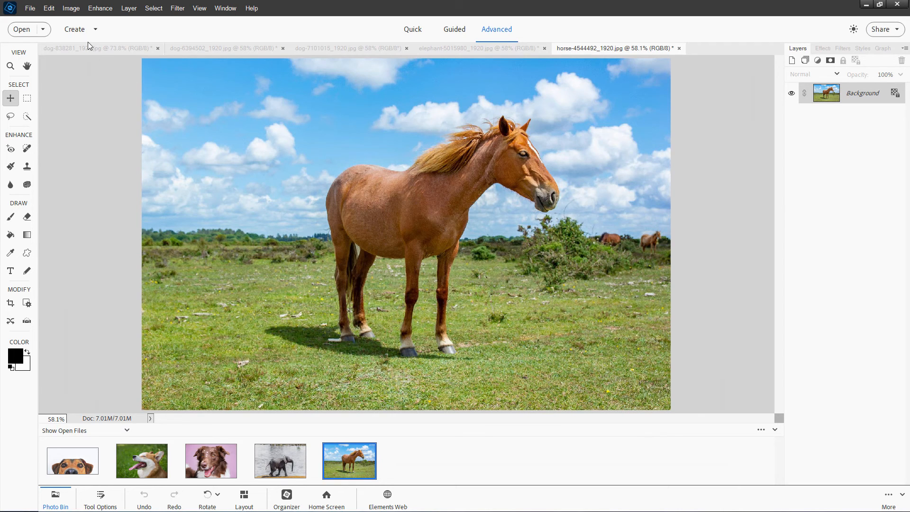
- Create a Photo Reel from the open photos and choose the Instagram Reel layout
click(77, 29)
click(86, 90)
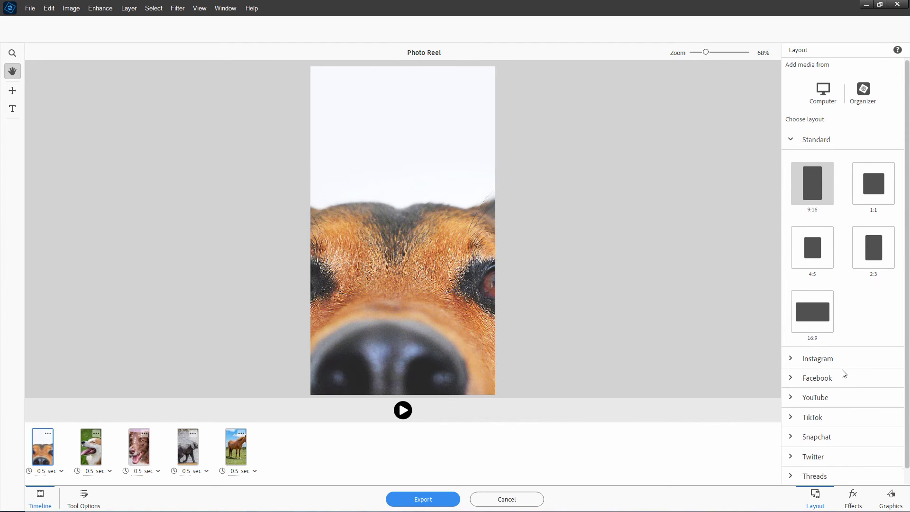
scroll(842, 353, down, 1)
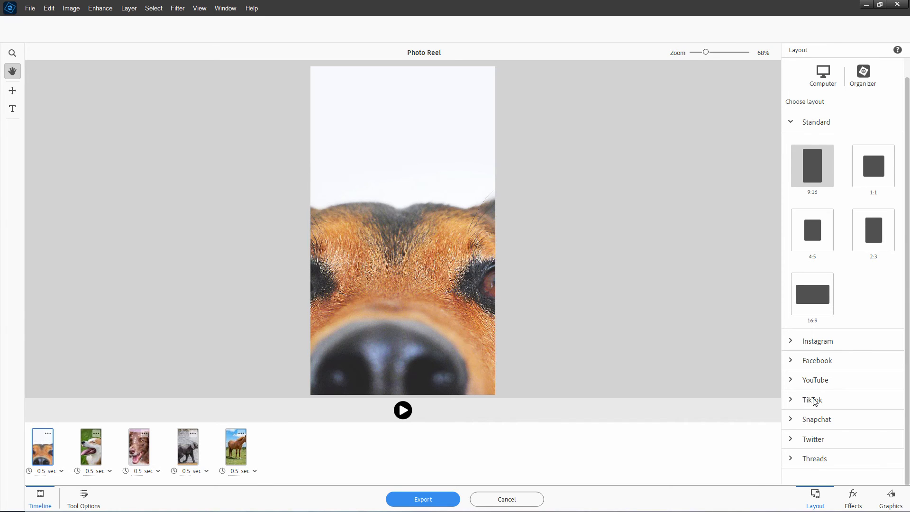
click(796, 401)
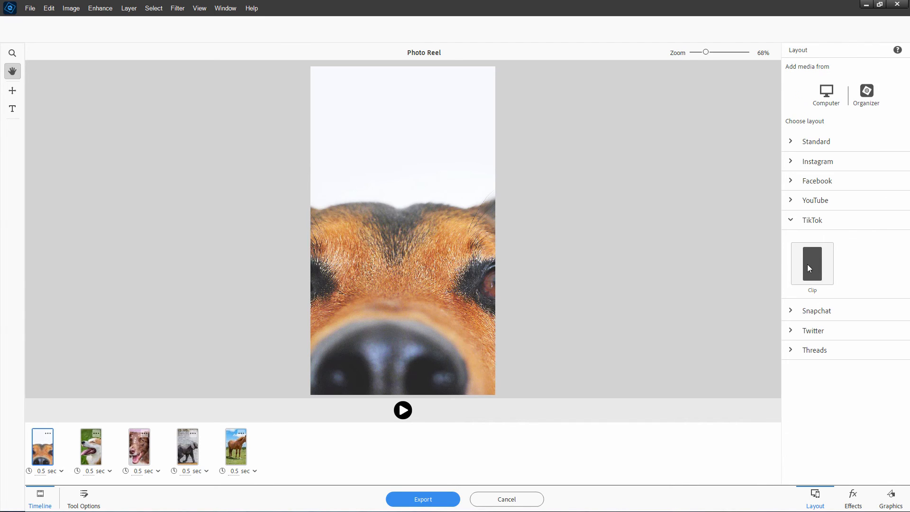
click(789, 167)
click(824, 204)
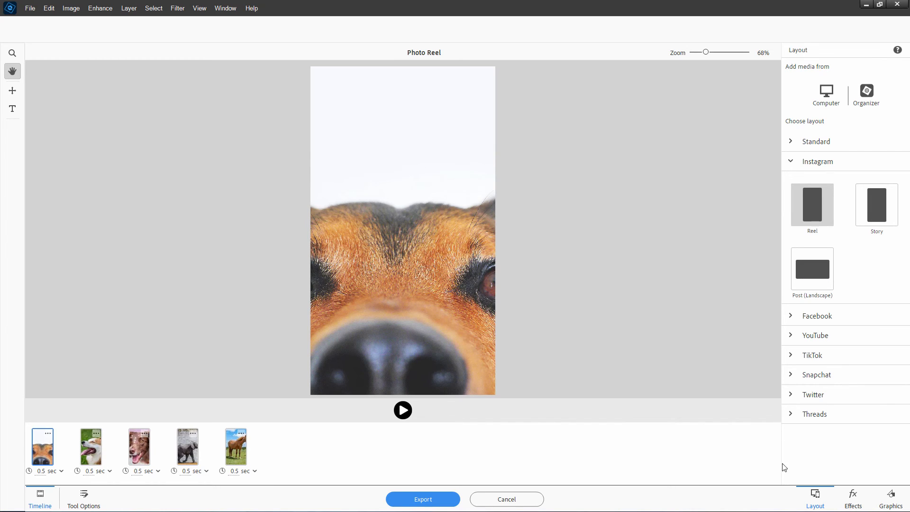
- Apply the Contrast effect to the reel's first dog photo at an intensity of 49
click(853, 498)
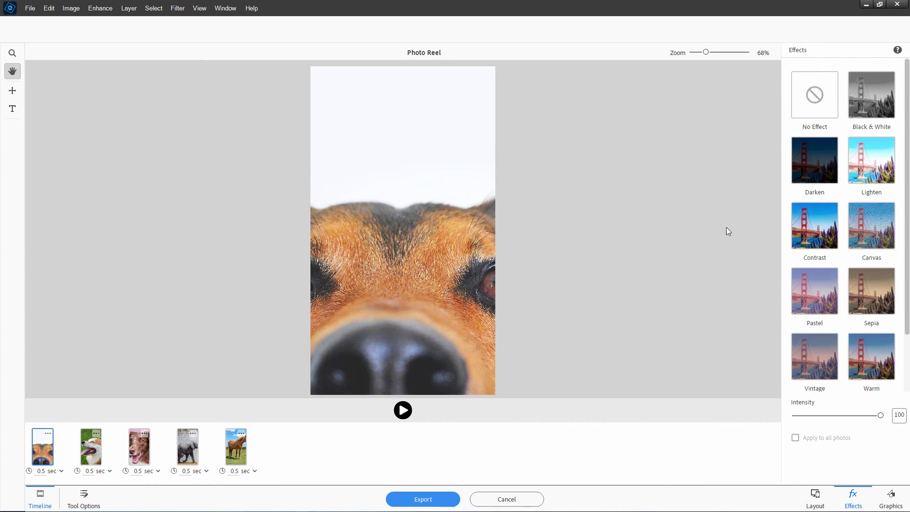
click(803, 228)
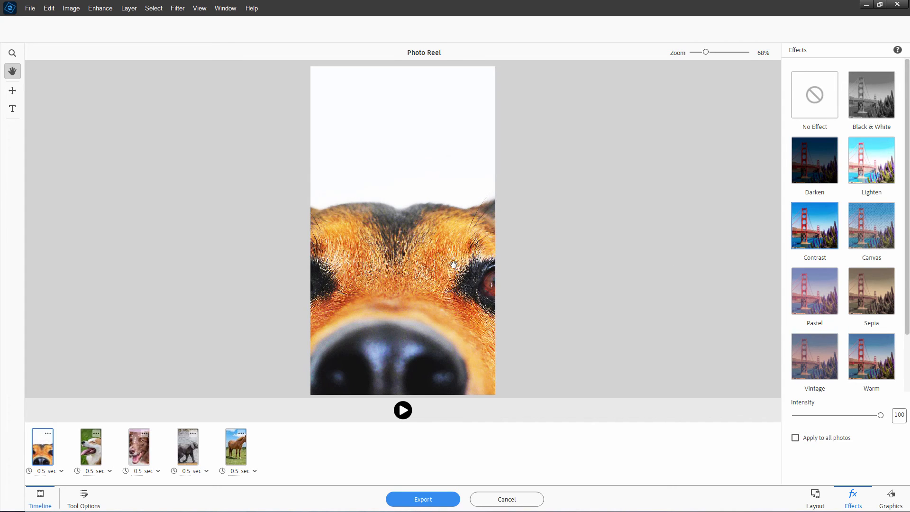
drag(881, 415, 837, 416)
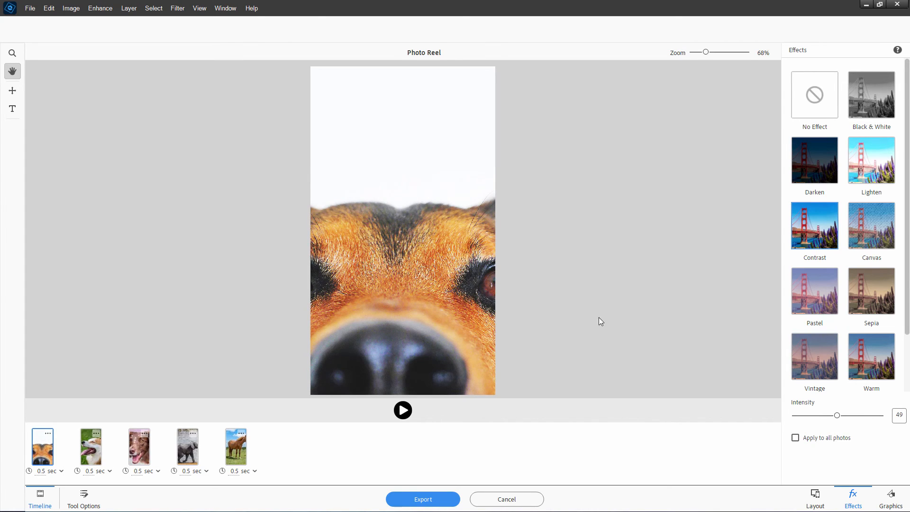
- Reposition the first two dog photos within the reel frame, shifting the first so one eye and the nose are in view
click(13, 90)
drag(364, 273, 443, 277)
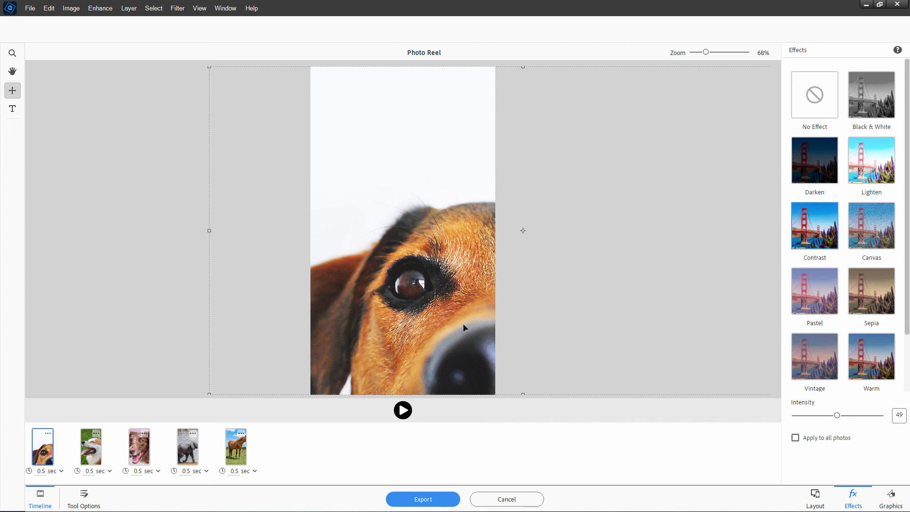
click(90, 446)
drag(362, 354, 407, 350)
- Reposition the brown dog photo within the reel frame and apply the Lighten effect to it
click(138, 445)
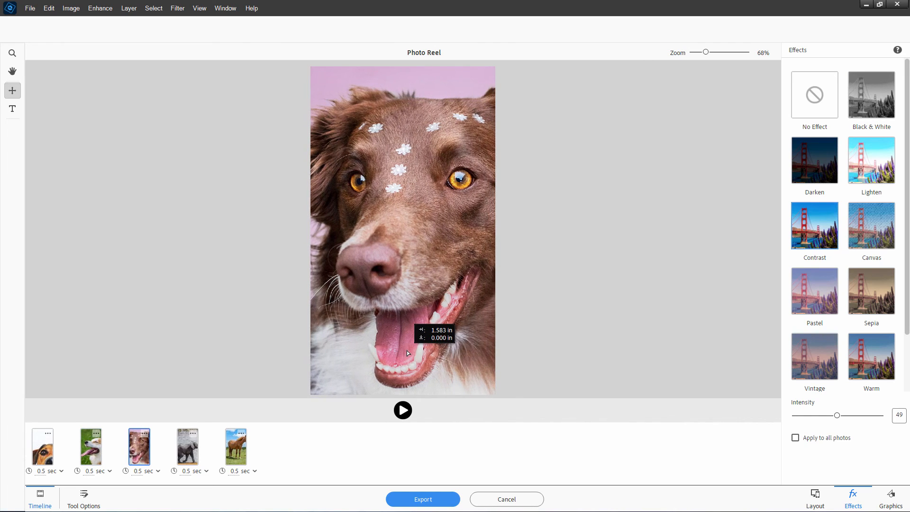
click(868, 232)
click(873, 153)
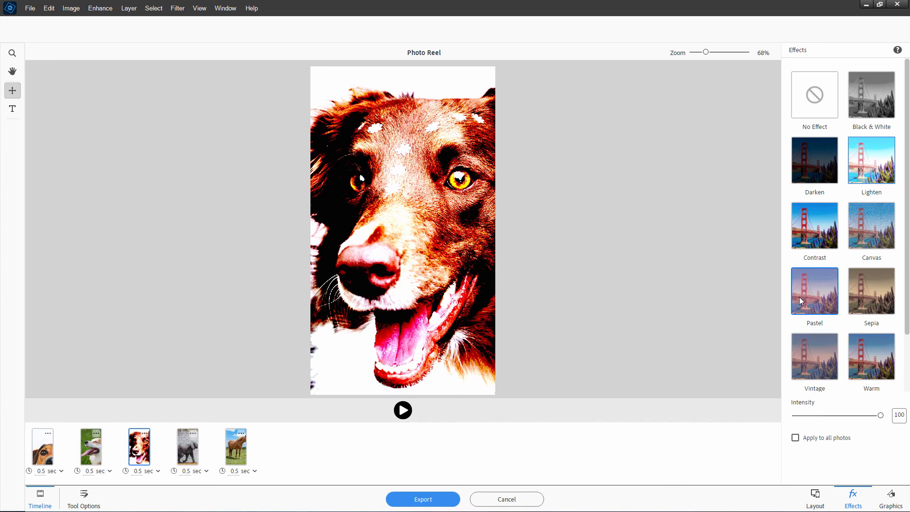
- Shift the elephant photo so its head and trunk are in the frame, and apply the Warm effect after trying Contrast
click(194, 447)
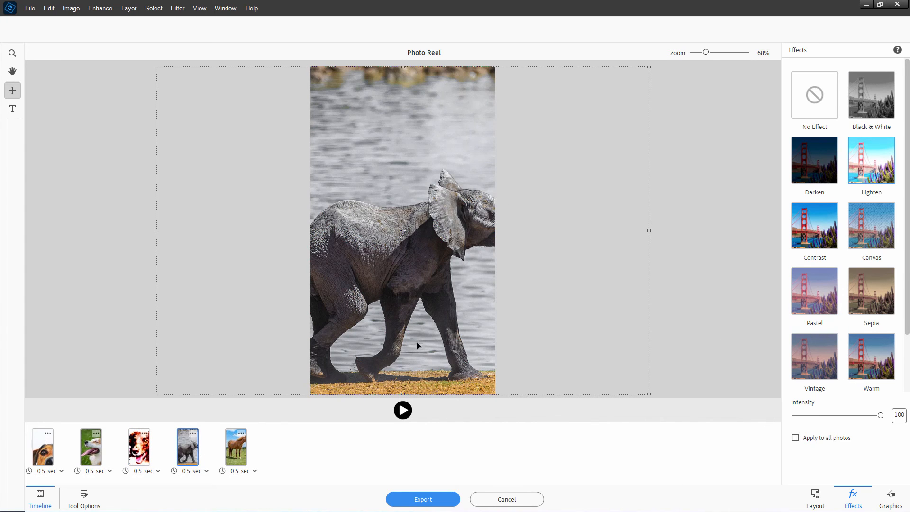
drag(416, 346, 399, 340)
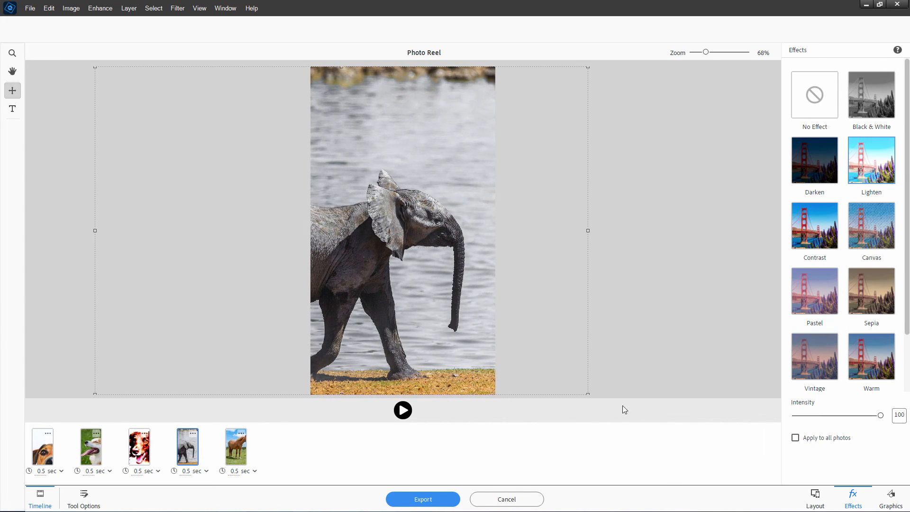
click(872, 363)
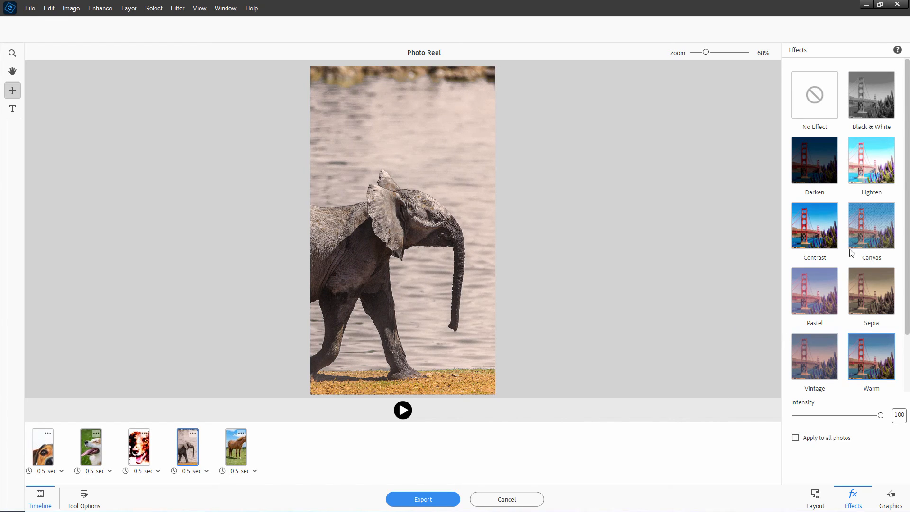
click(811, 233)
click(871, 352)
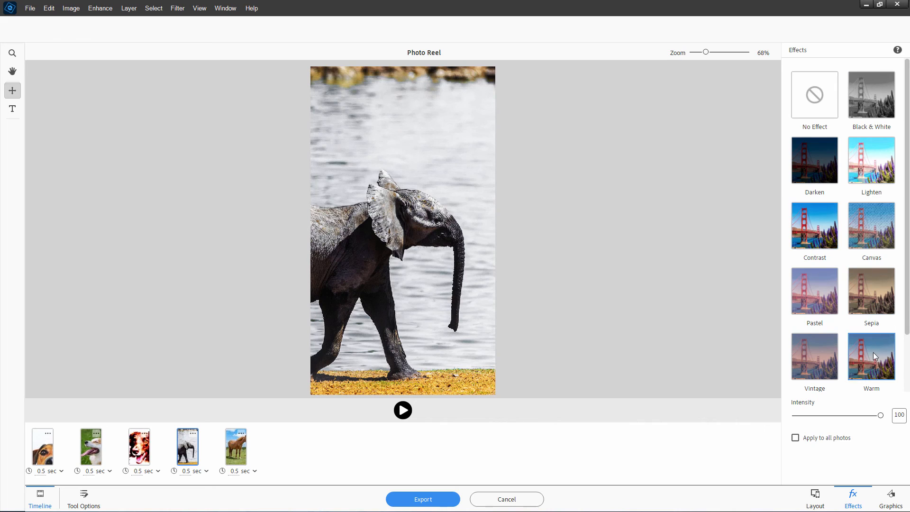
- Look over the graphics available for the reel and play a preview of the photo sequence
click(890, 497)
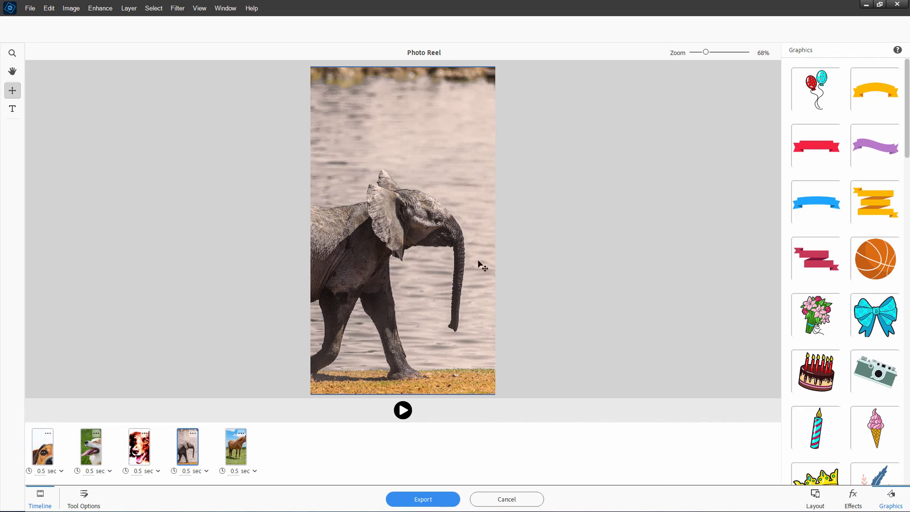
click(402, 410)
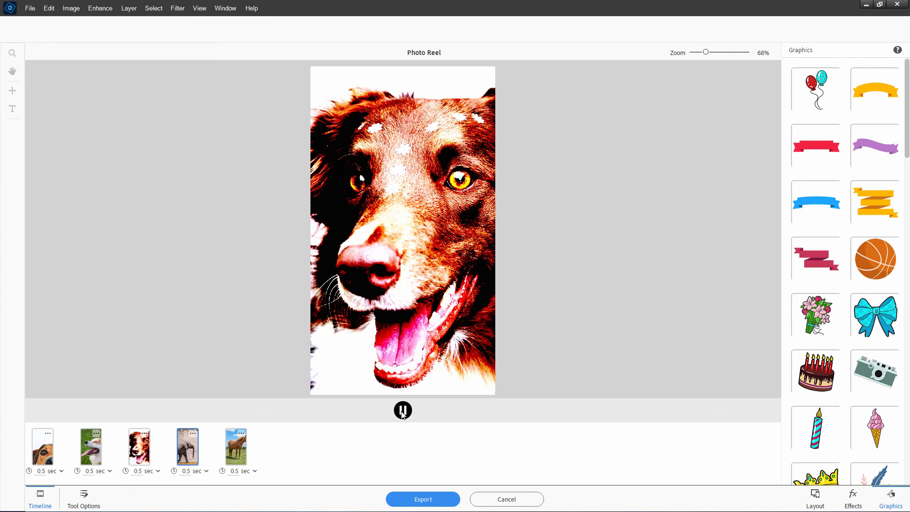
click(403, 410)
- Reposition the horse photo so that the horse's whole head is within the reel frame
click(242, 433)
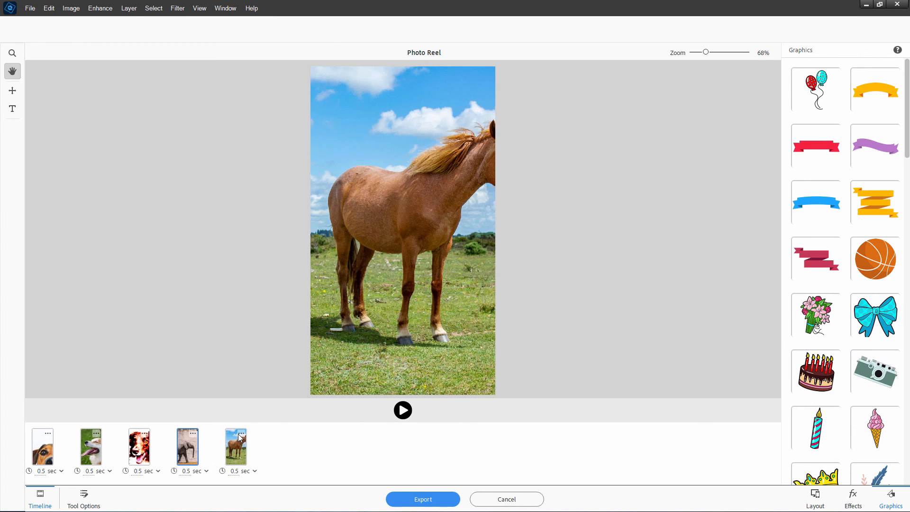
click(12, 90)
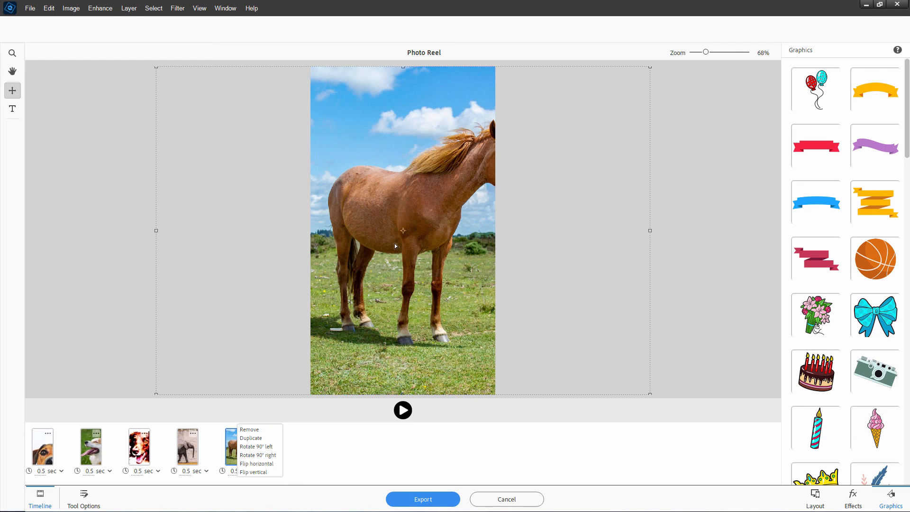
drag(494, 260, 420, 263)
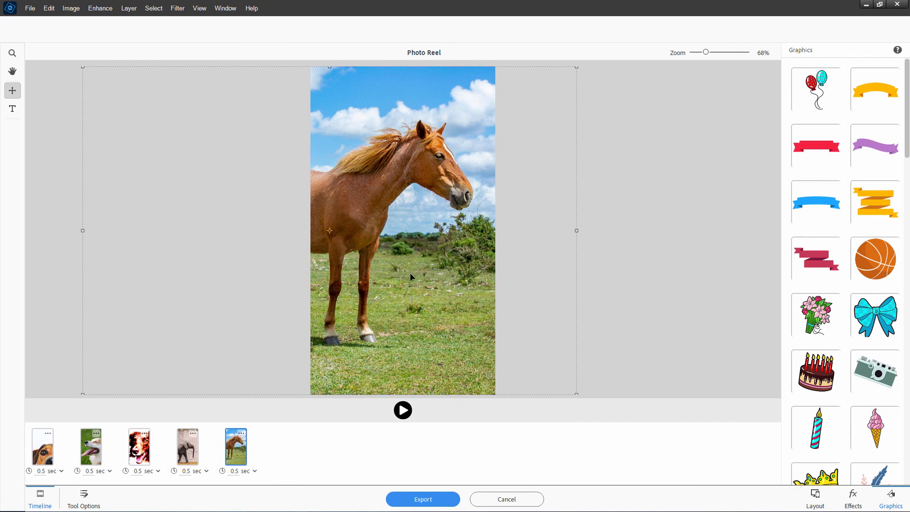
click(14, 109)
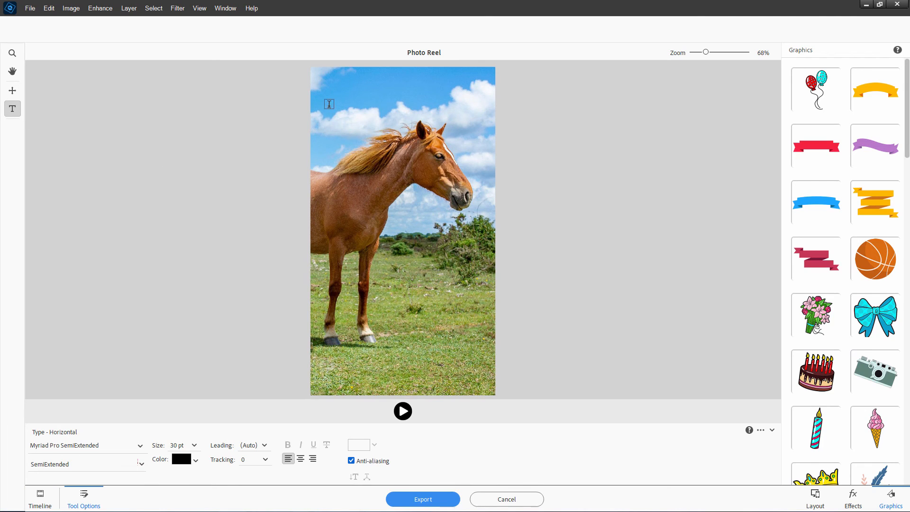
click(328, 103)
key(Escape)
click(12, 89)
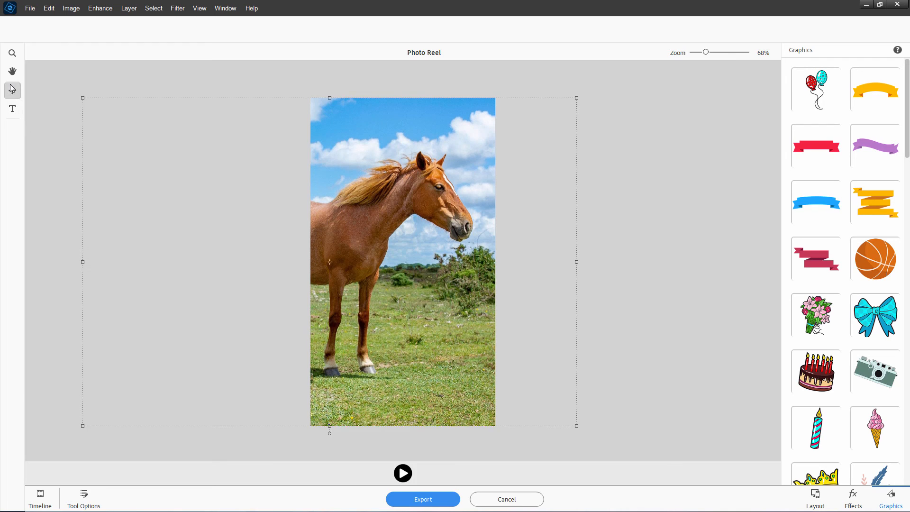
- Review the reel's layout choices, start exporting it as an MP4 and cancel the save
click(818, 496)
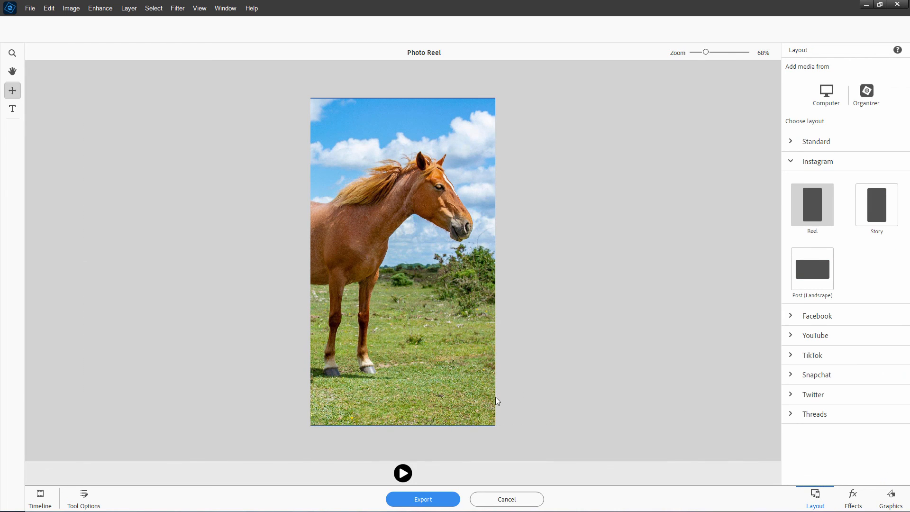
click(426, 499)
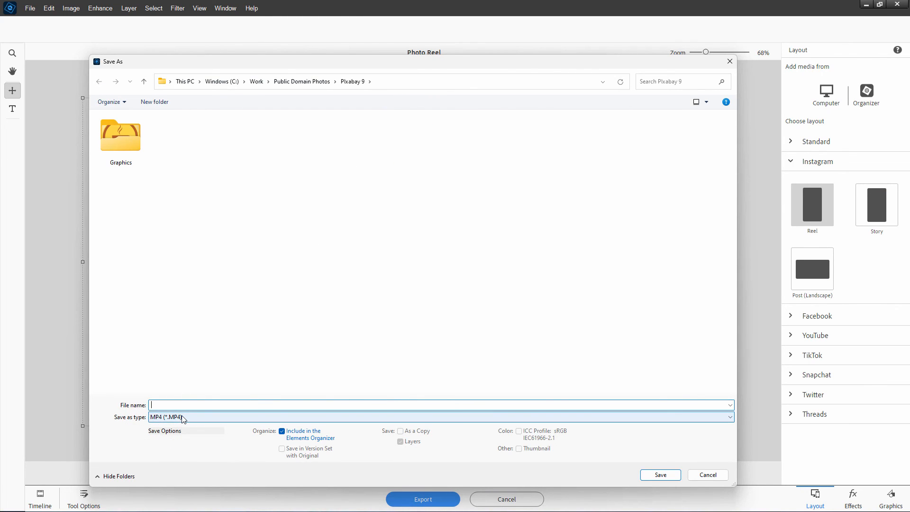
click(707, 474)
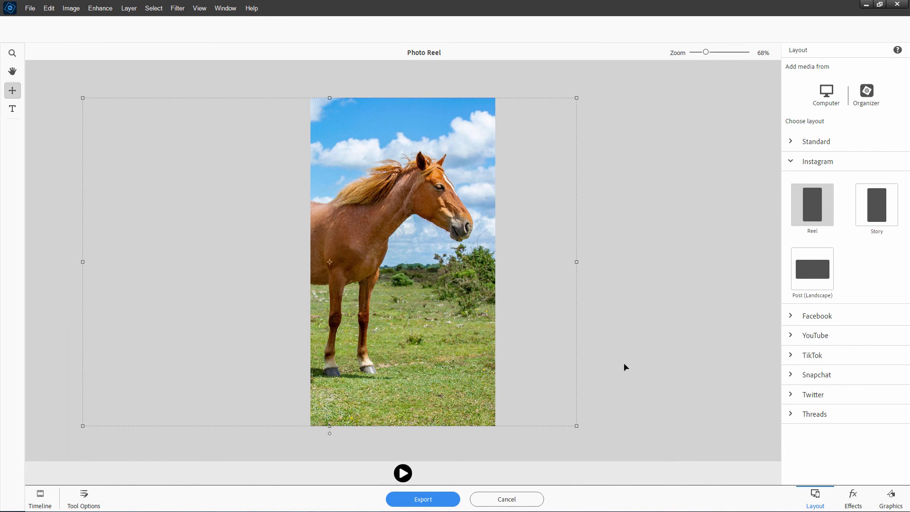
- Cancel the Photo Reel project and return to the horse photo in Advanced mode
click(506, 499)
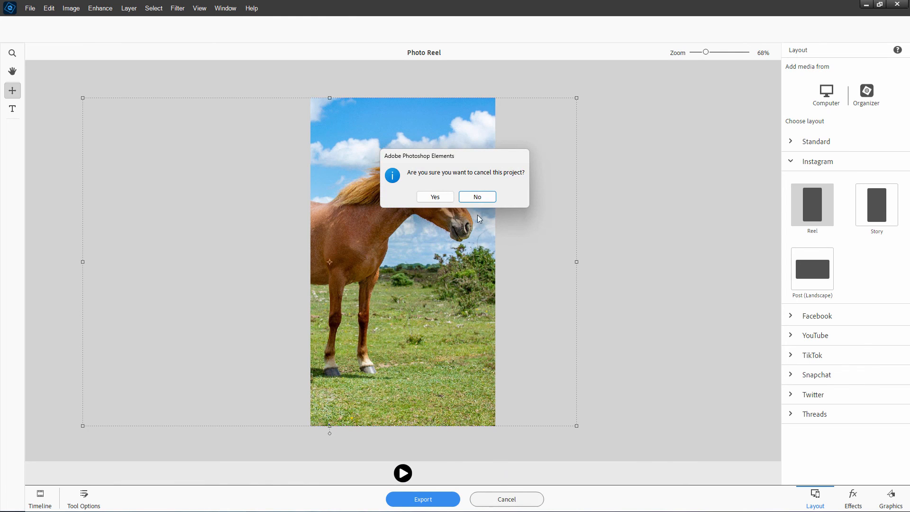
click(441, 198)
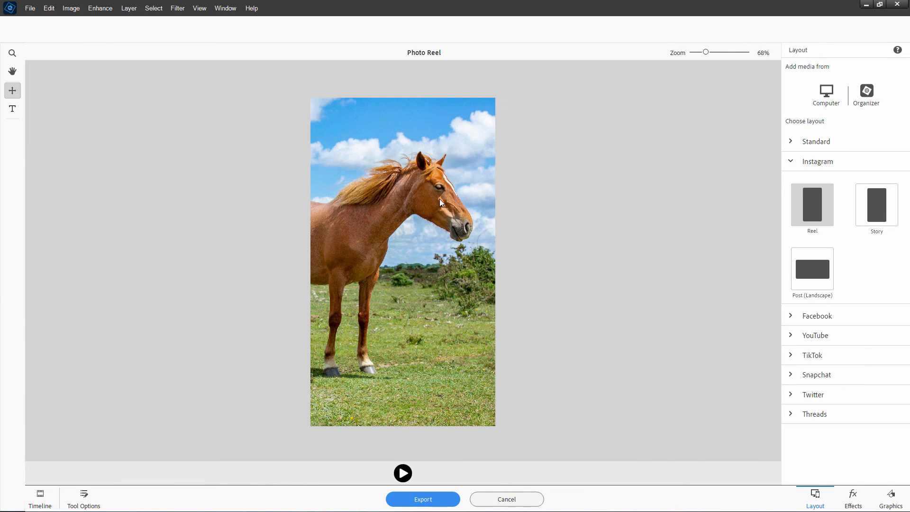
key(ctrl+0)
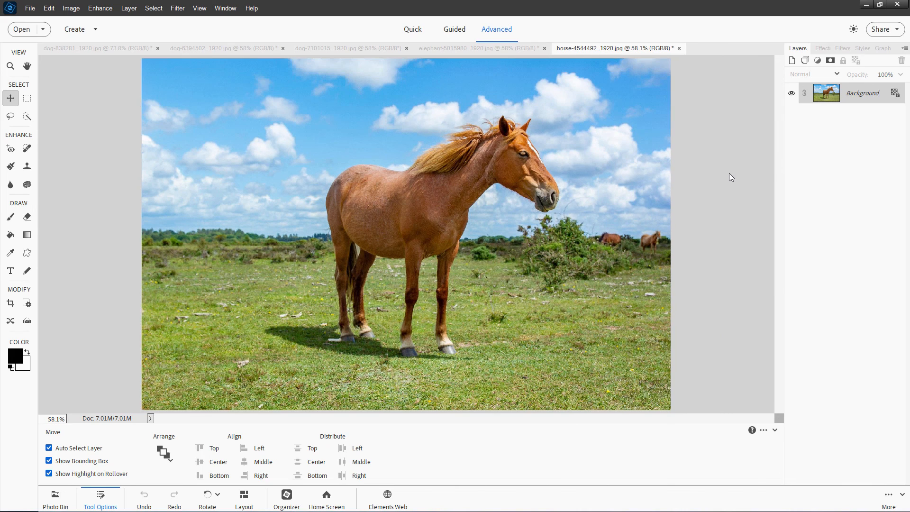